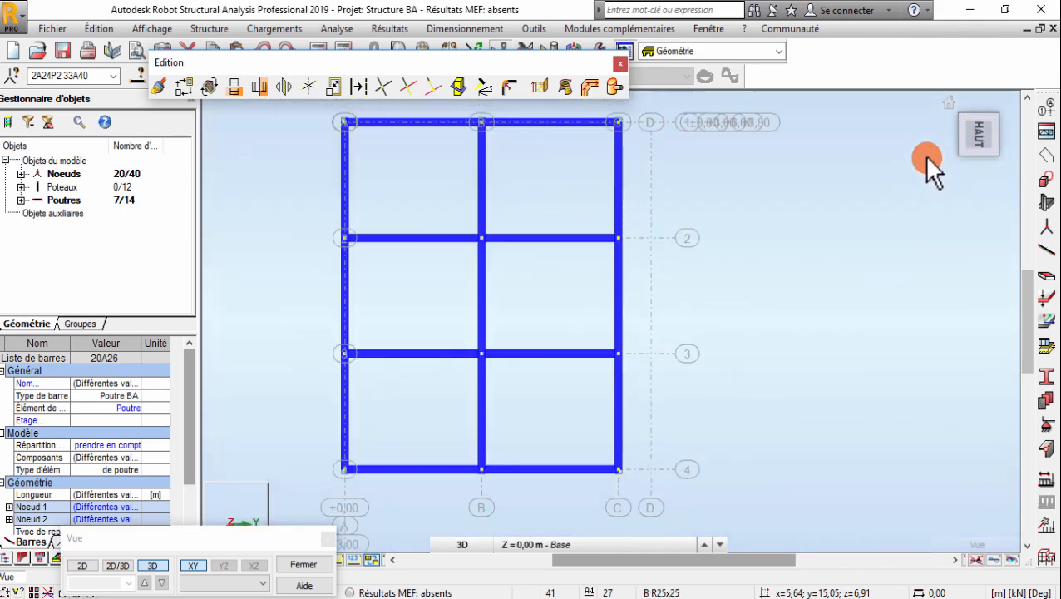
# Display the plan view in the XY plane at level +3,00 m and clear the current beam selection.
pyautogui.click(979, 131)
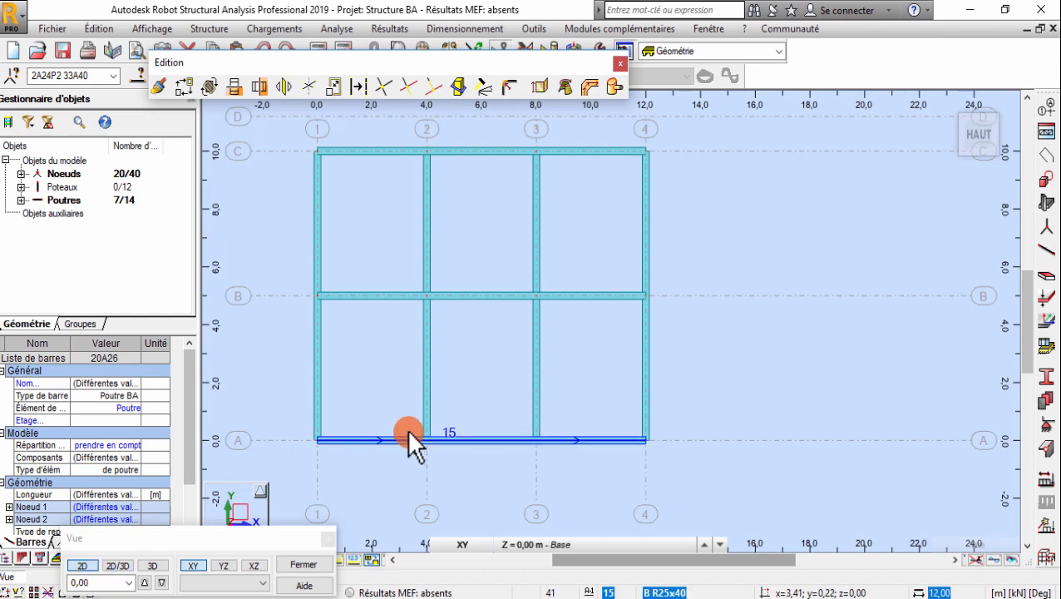
pyautogui.click(133, 583)
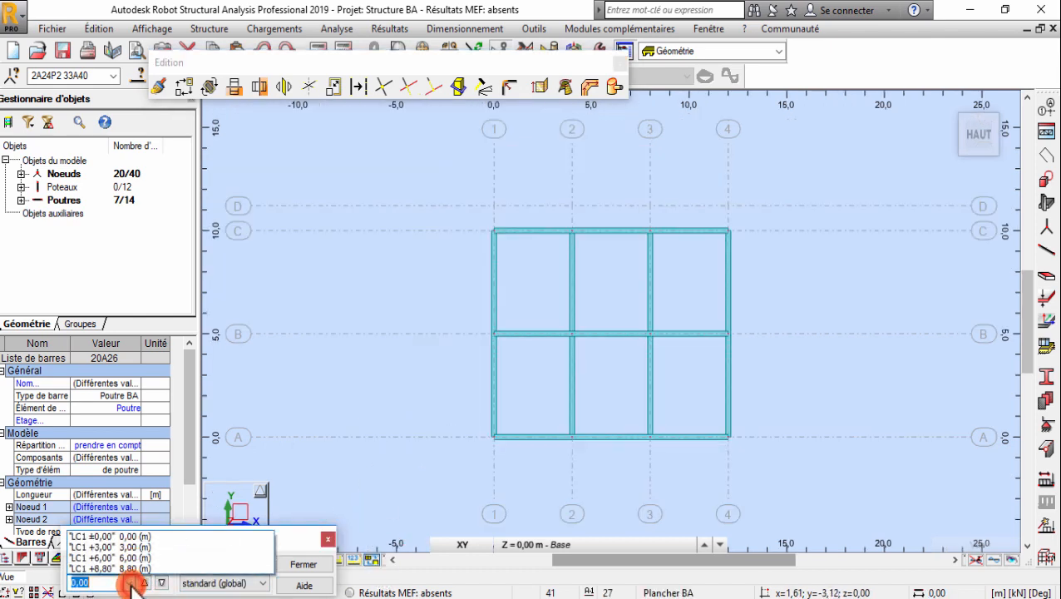
pyautogui.click(137, 548)
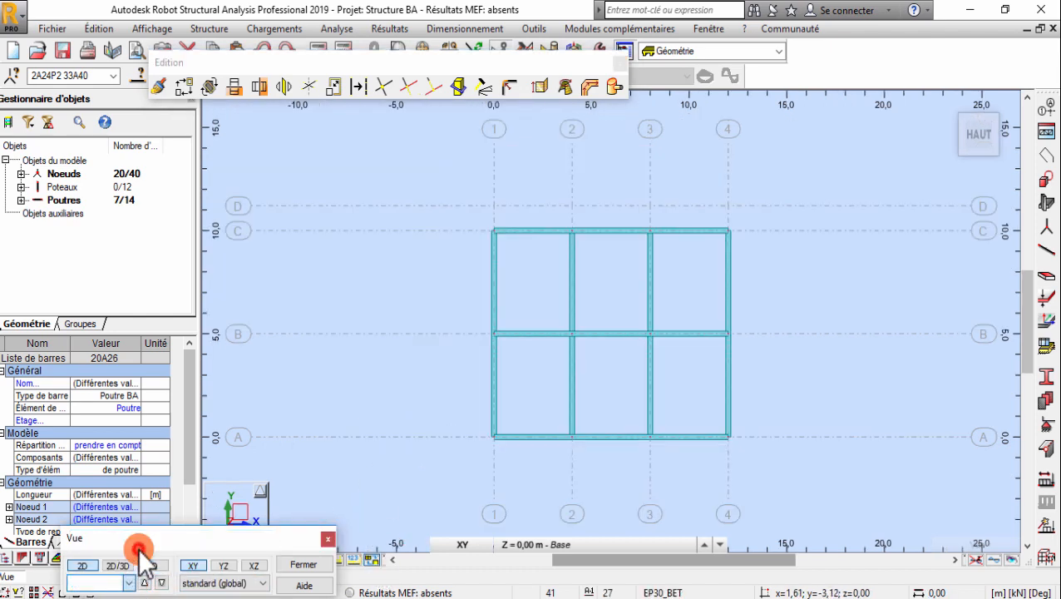
pyautogui.click(613, 275)
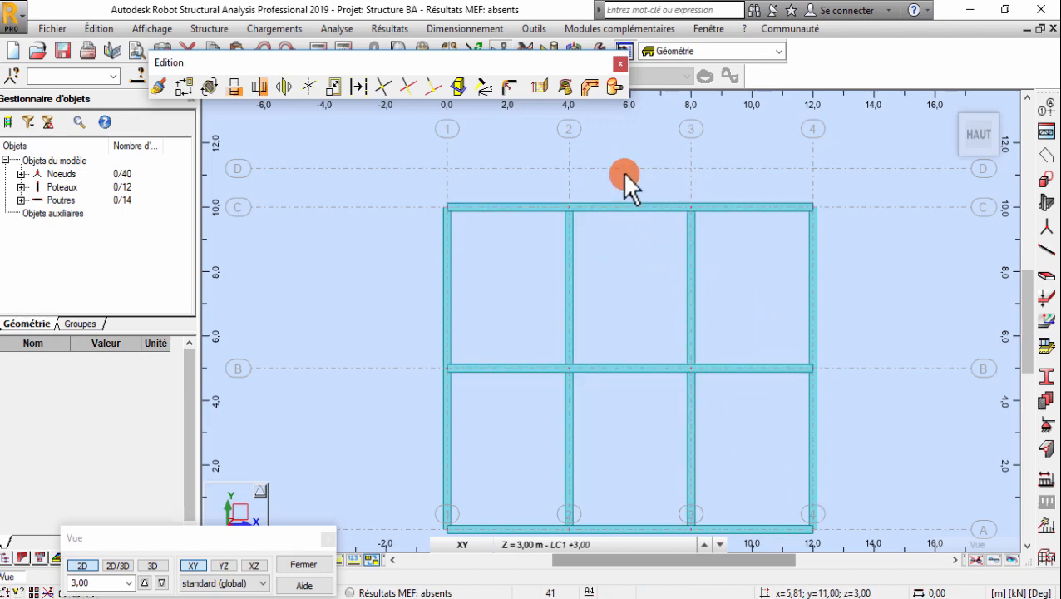
# Examine the beam layout between axes 1 to 4 and the empty strip between axes C and D at level +3,00.
pyautogui.scroll(2, 628, 184)
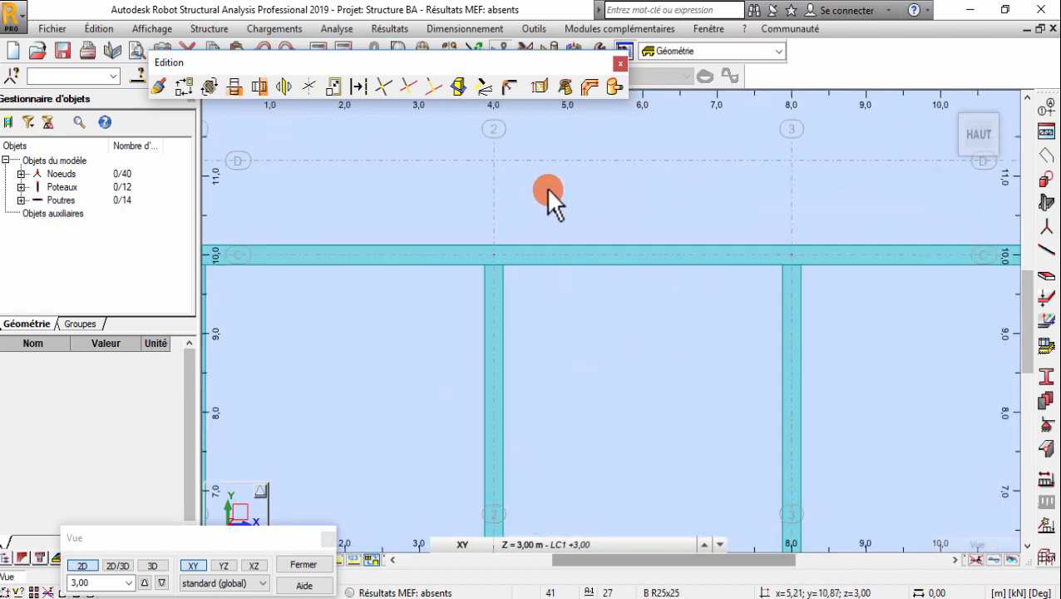
pyautogui.scroll(-1, 548, 198)
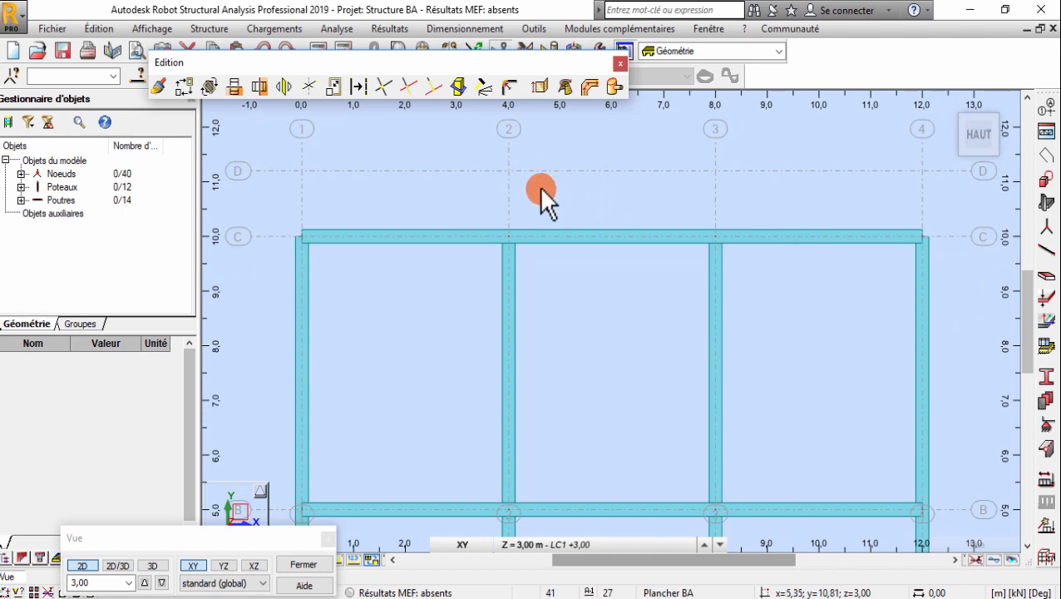
pyautogui.scroll(-1, 548, 191)
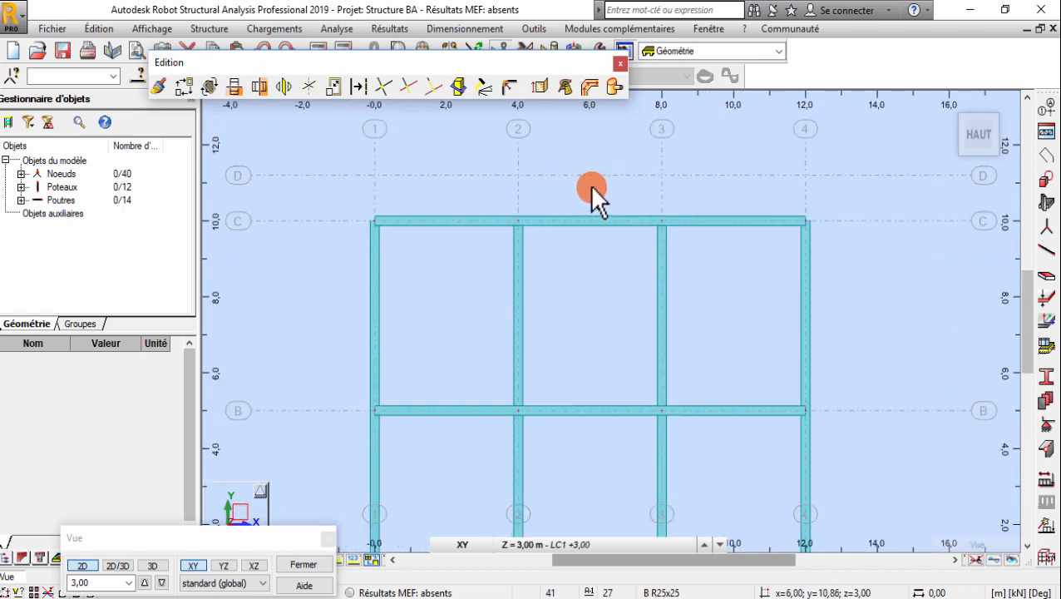
pyautogui.scroll(-1, 592, 194)
pyautogui.scroll(1, 547, 178)
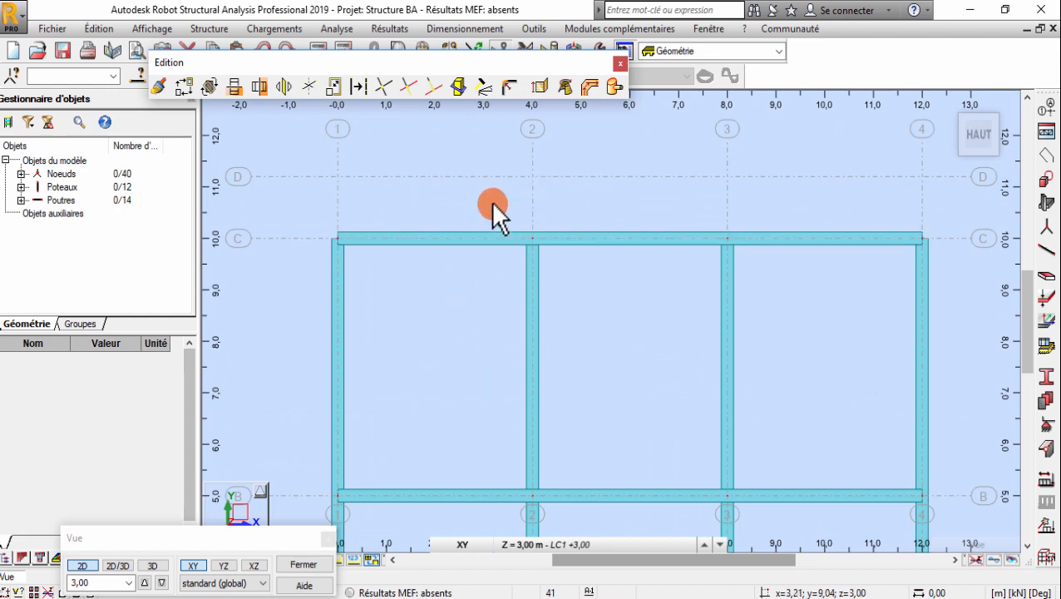
pyautogui.moveTo(491, 204); pyautogui.dragTo(466, 199, button='middle')
pyautogui.scroll(1, 466, 200)
pyautogui.scroll(-1, 422, 193)
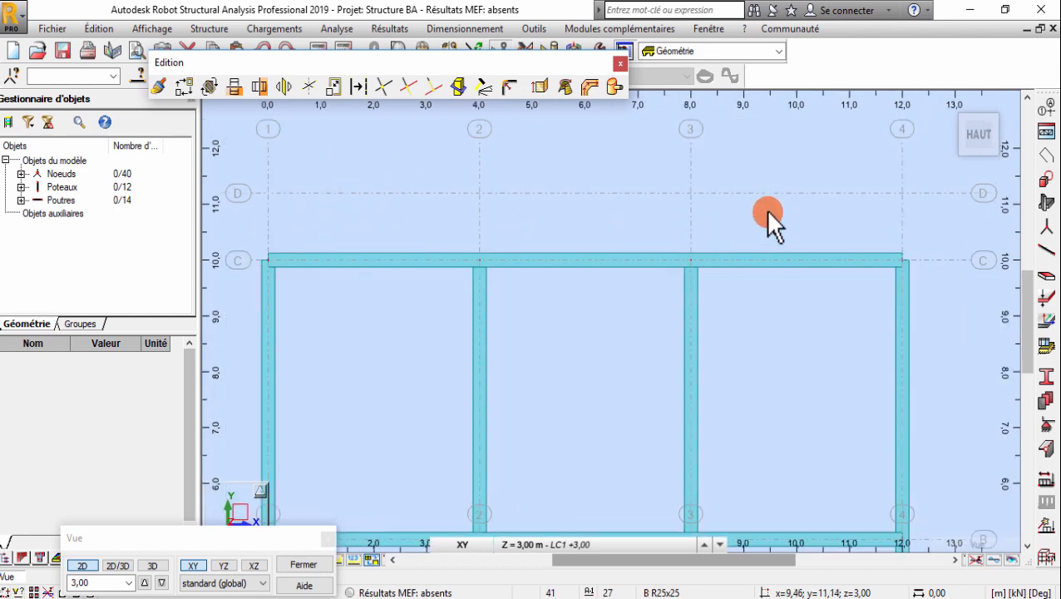
pyautogui.moveTo(594, 214); pyautogui.dragTo(503, 193, button='middle')
pyautogui.scroll(-1, 530, 239)
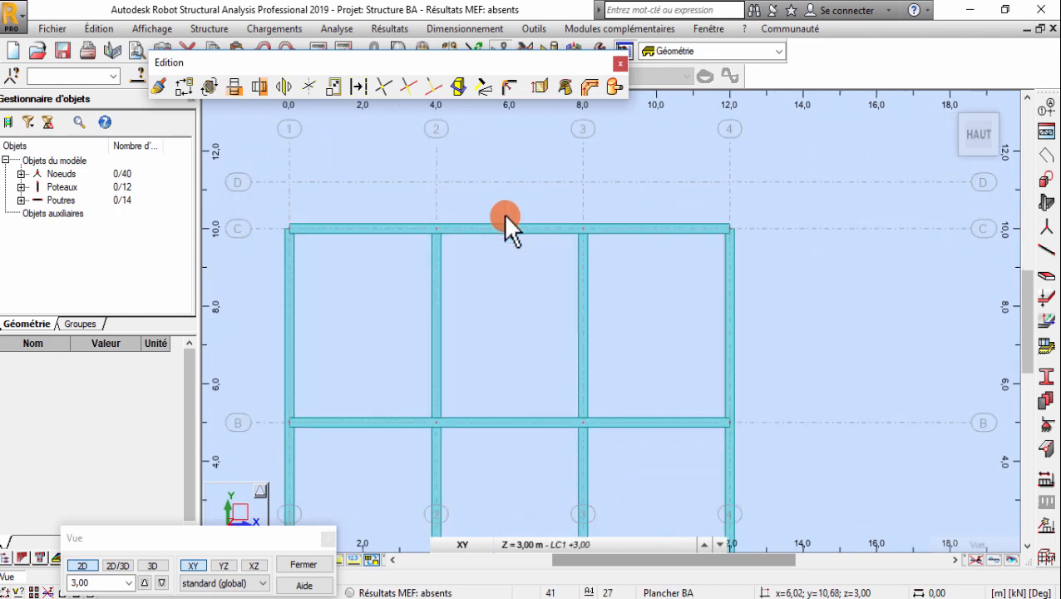
pyautogui.moveTo(509, 325); pyautogui.dragTo(505, 295, button='middle')
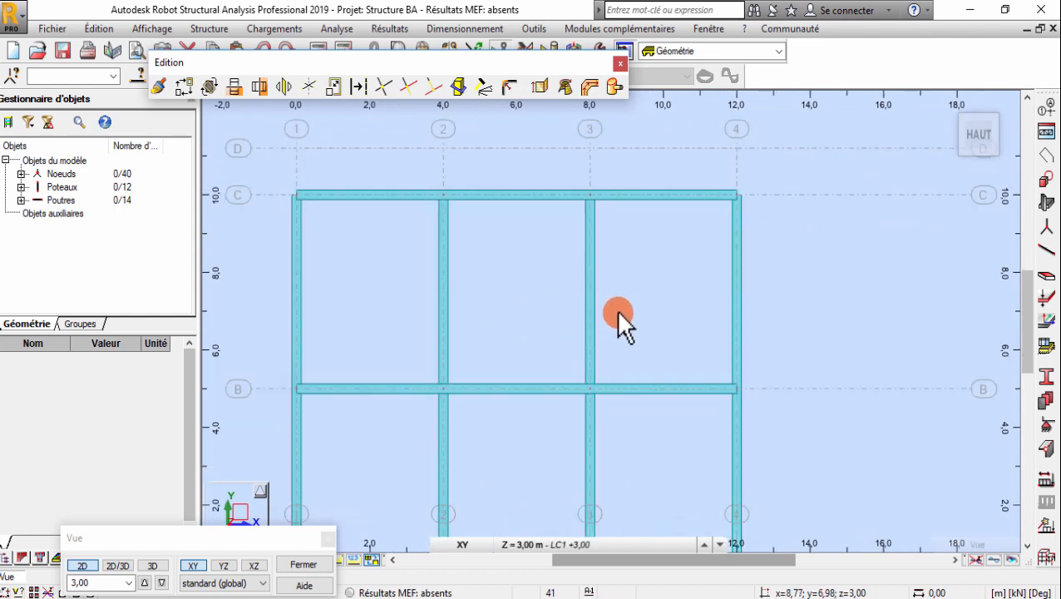
pyautogui.scroll(-1, 622, 255)
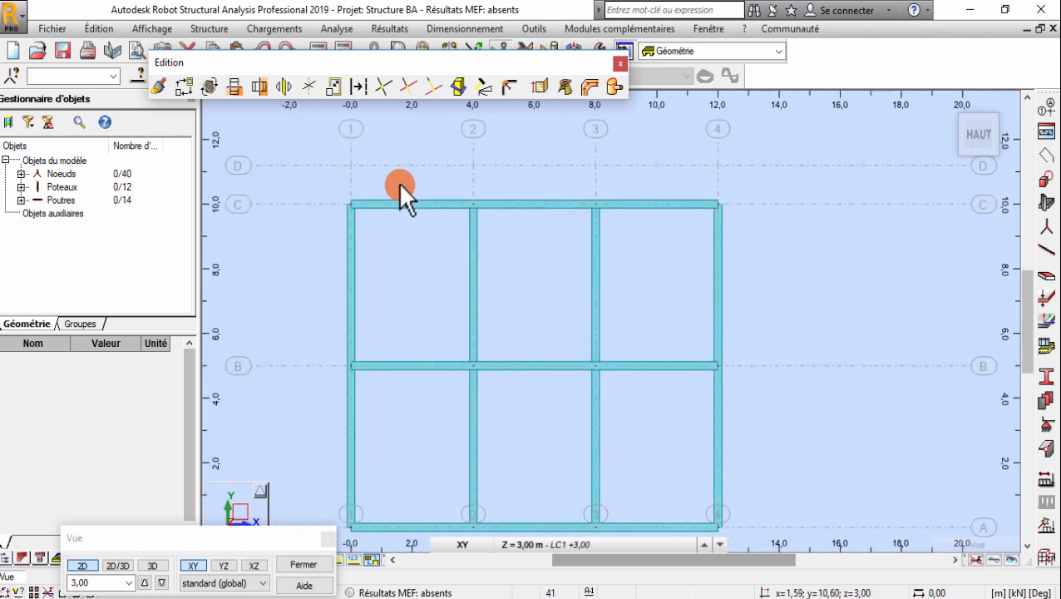
pyautogui.scroll(2, 366, 174)
pyautogui.scroll(-1, 412, 221)
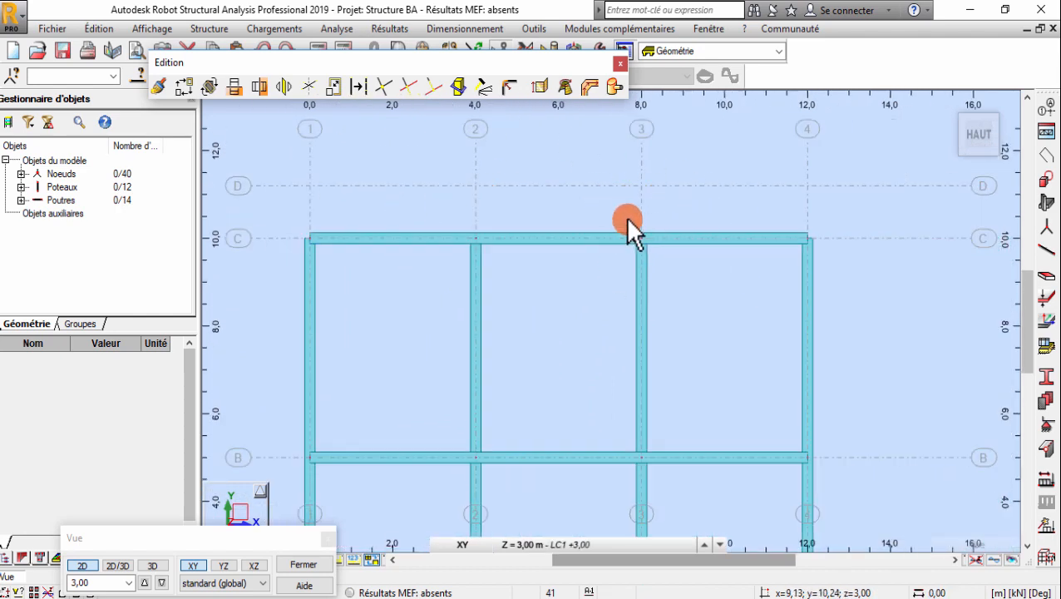
# Start a new floor (Plancher) and open a new uniform thickness definition with its name selected for editing.
pyautogui.click(1047, 204)
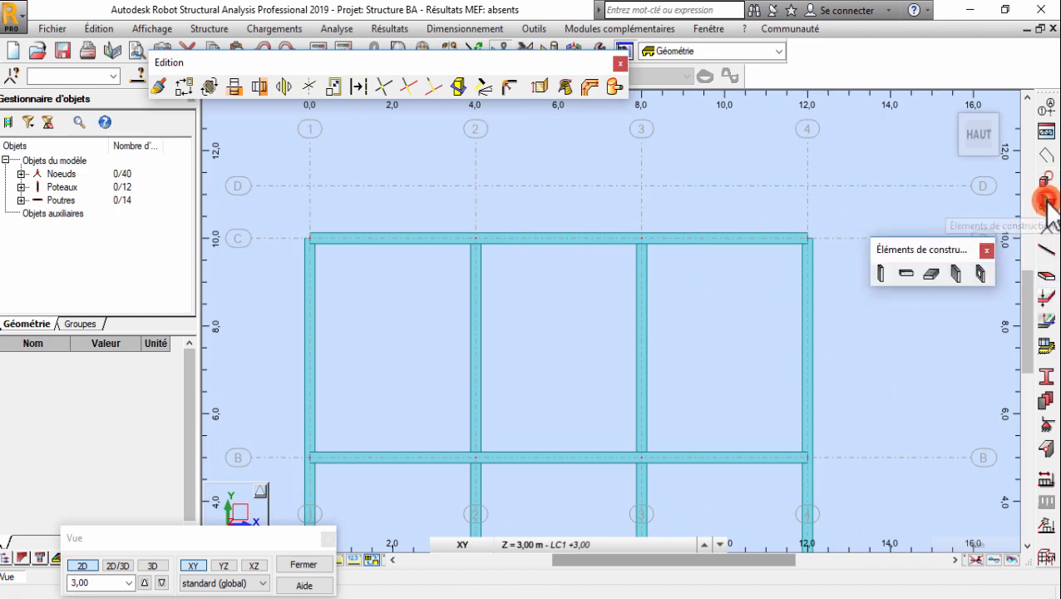
pyautogui.click(927, 273)
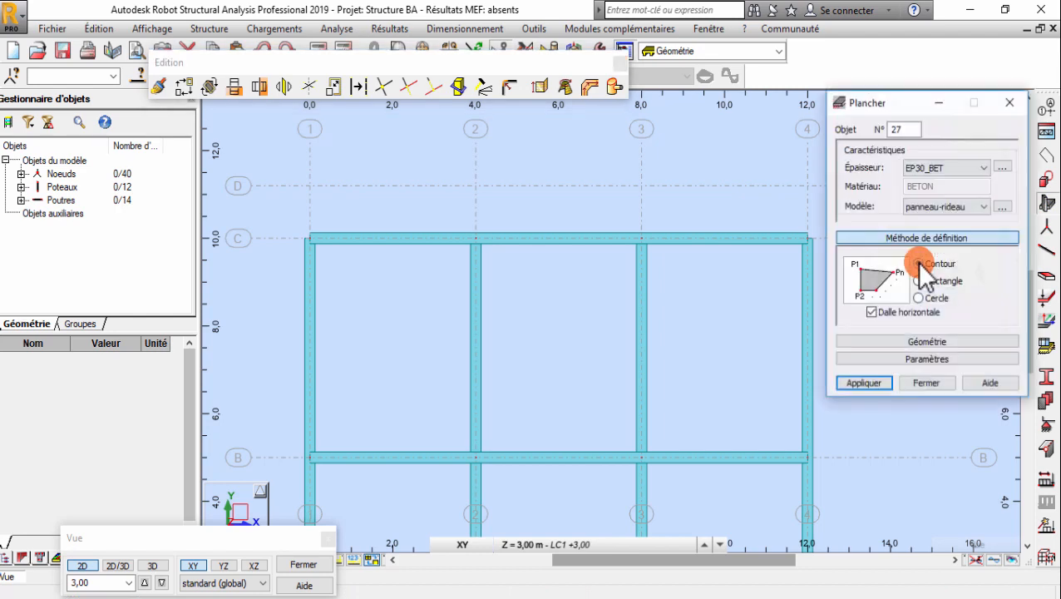
pyautogui.click(964, 169)
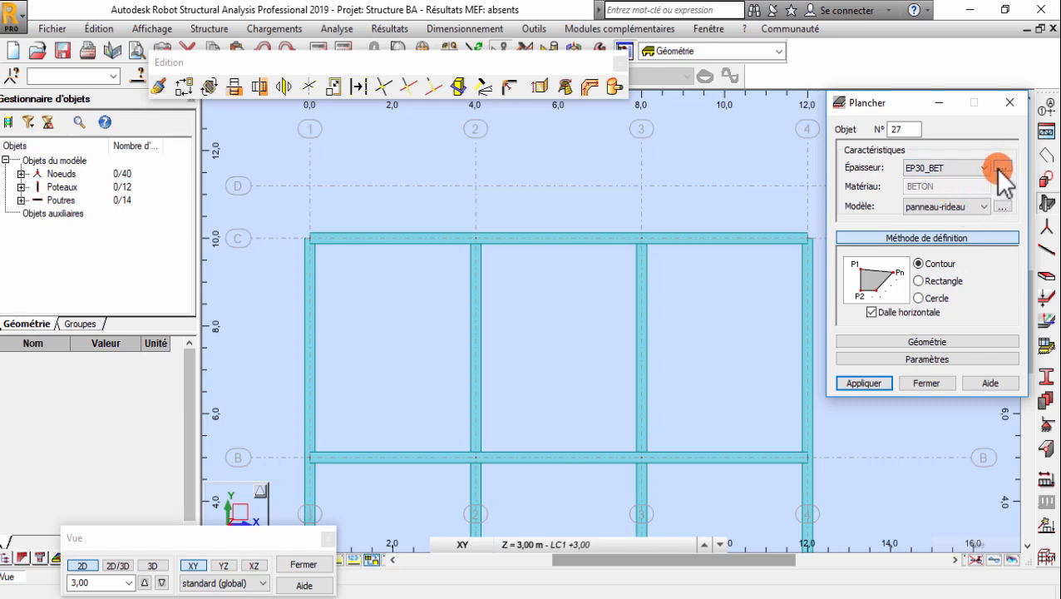
pyautogui.click(998, 168)
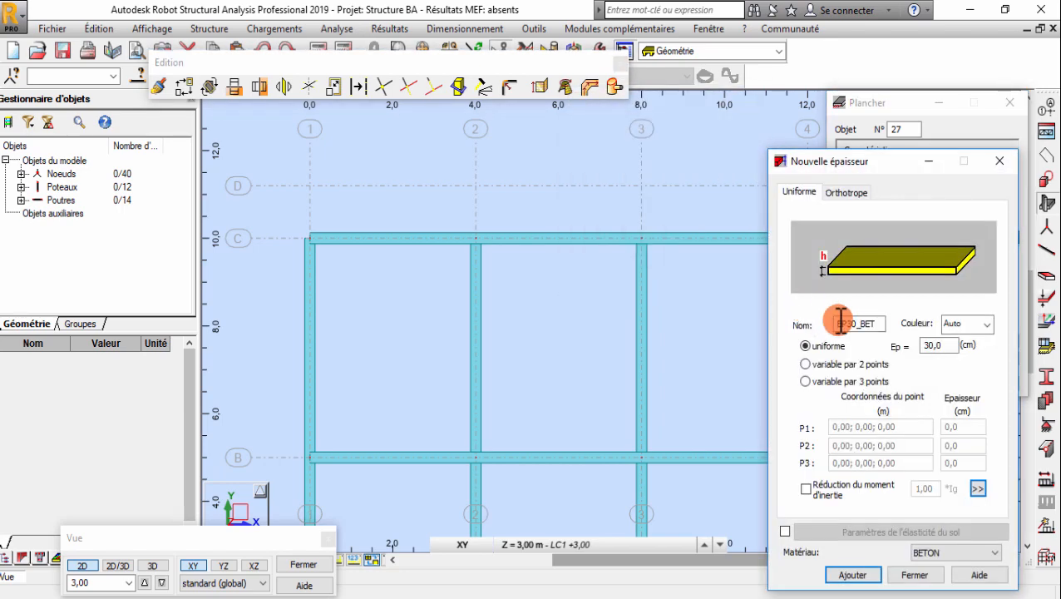
pyautogui.moveTo(871, 164); pyautogui.dragTo(865, 99)
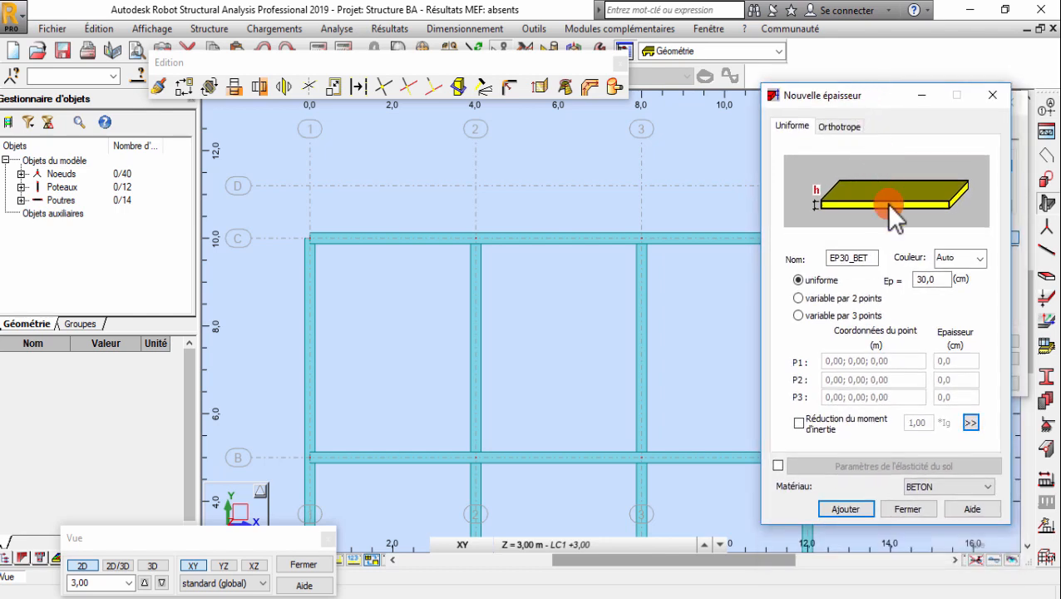
pyautogui.doubleClick(851, 257)
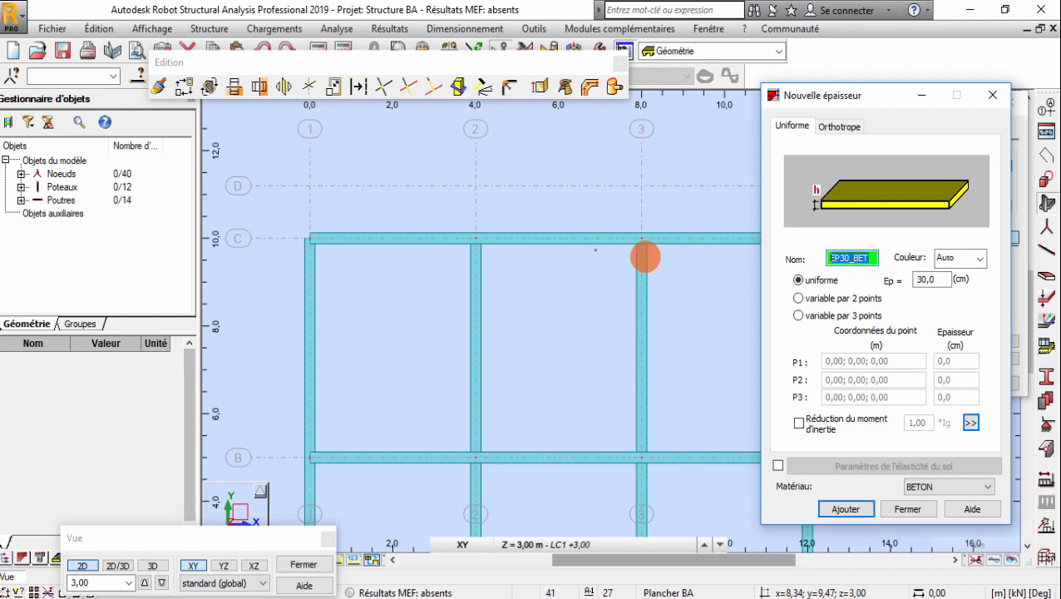
pyautogui.scroll(-1, 379, 197)
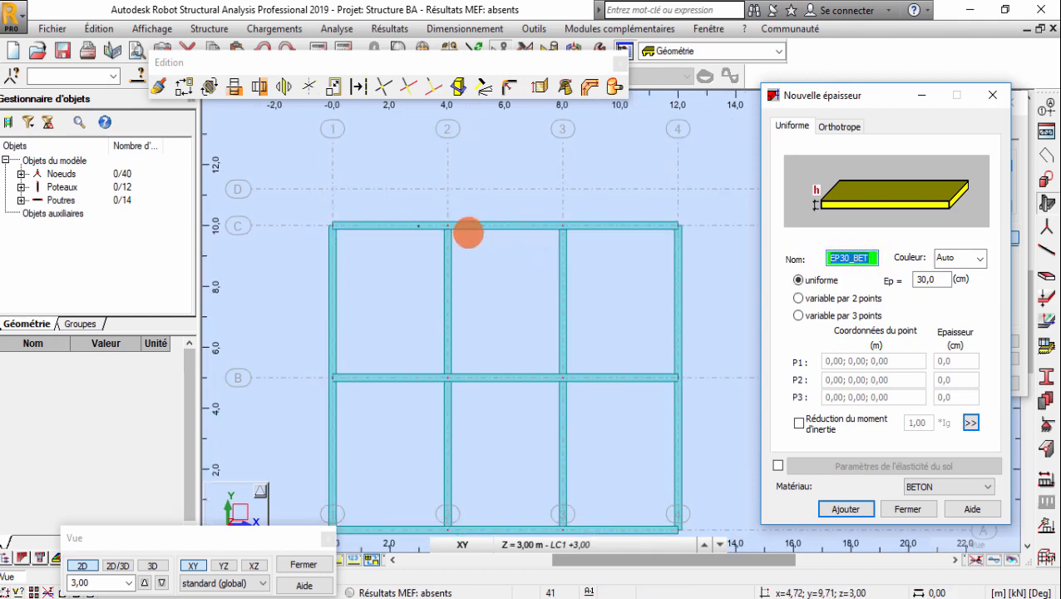
pyautogui.scroll(2, 464, 228)
pyautogui.scroll(-1, 463, 224)
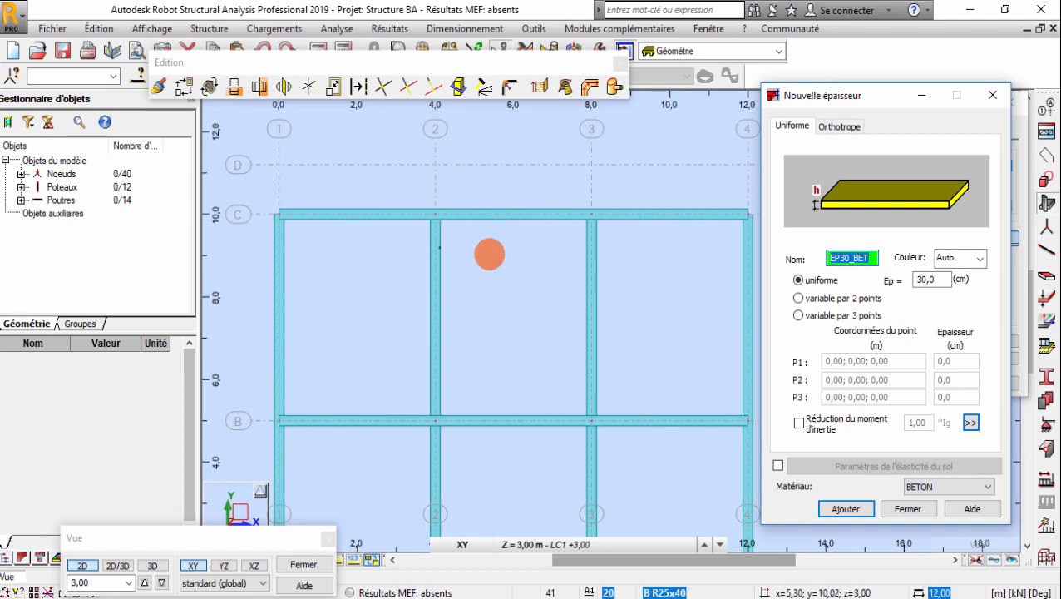
pyautogui.moveTo(574, 284); pyautogui.dragTo(551, 252, button='middle')
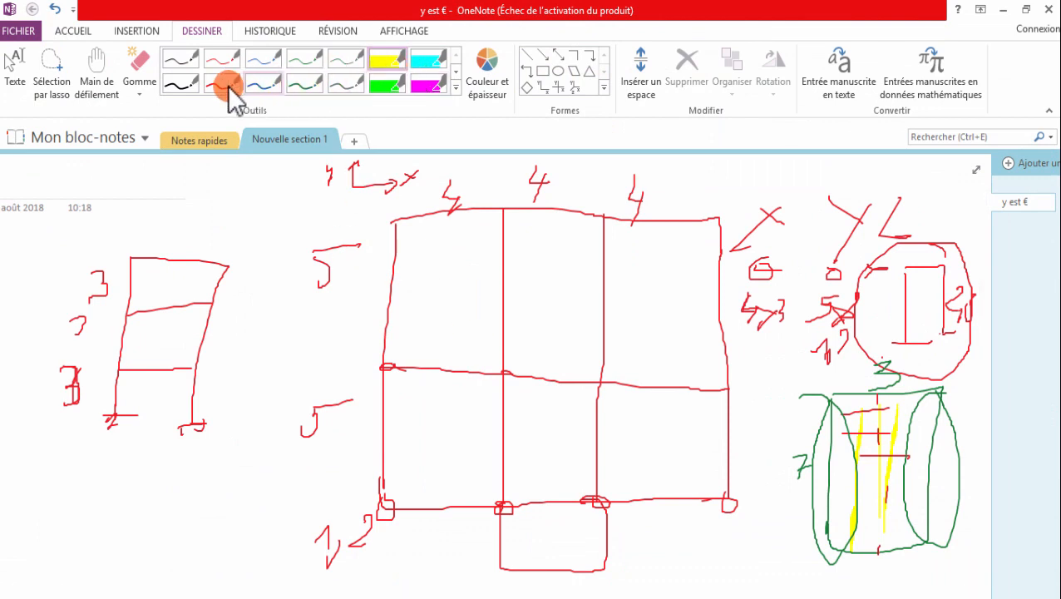
# Switch to OneNote, handwrite 15+5 in red beneath the frame elevation sketch, and separate that area with a green curved line.
pyautogui.click(226, 84)
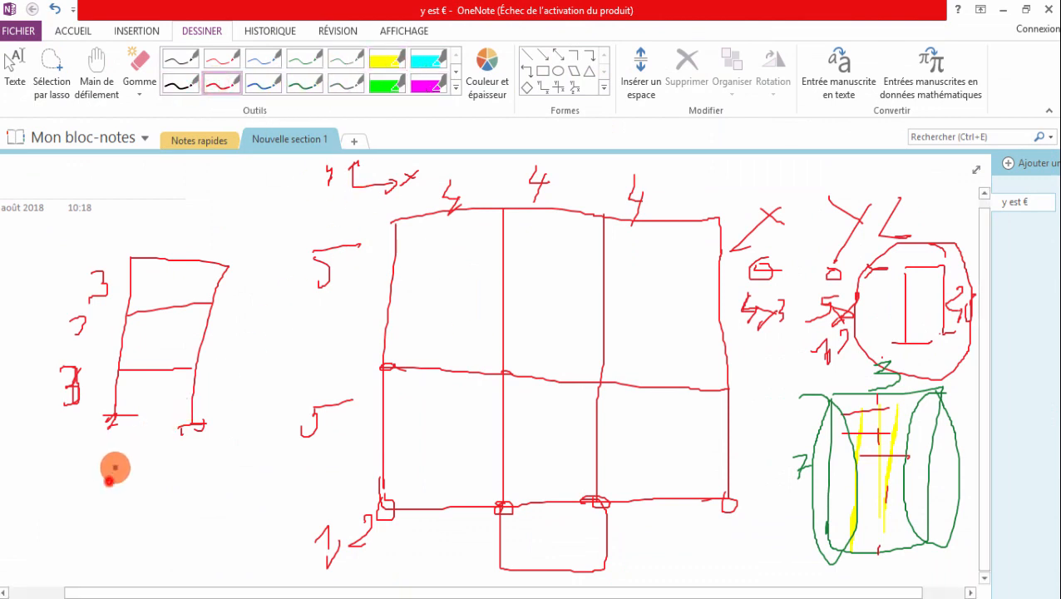
pyautogui.moveTo(109, 473)
pyautogui.mouseDown()
pyautogui.moveTo(117, 489)
pyautogui.moveTo(143, 492)
pyautogui.moveTo(154, 463)
pyautogui.moveTo(184, 484)
pyautogui.moveTo(173, 496)
pyautogui.moveTo(190, 494)
pyautogui.moveTo(203, 465)
pyautogui.moveTo(232, 453)
pyautogui.mouseUp()
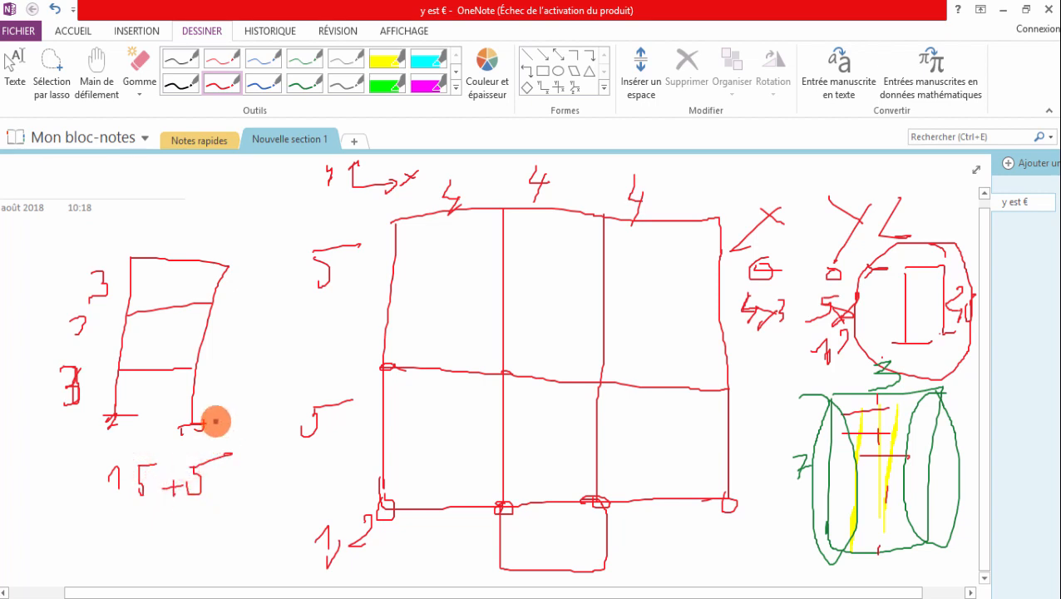
pyautogui.click(299, 83)
pyautogui.moveTo(4, 445)
pyautogui.mouseDown()
pyautogui.moveTo(147, 442)
pyautogui.moveTo(354, 547)
pyautogui.moveTo(359, 586)
pyautogui.mouseUp()
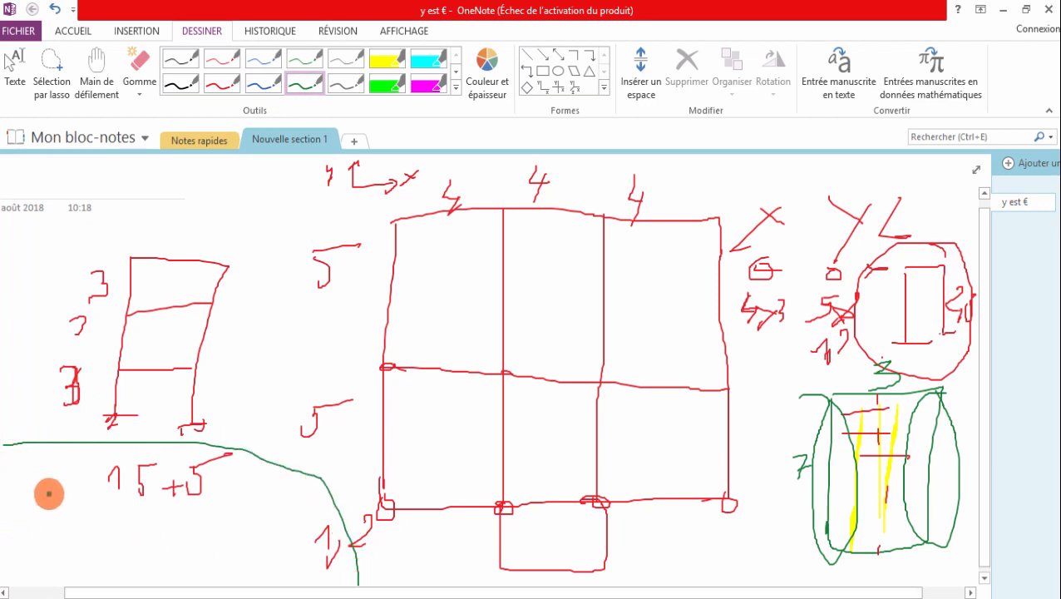
# Handwrite DCC in green in front of 15+5 and the load 3 KN/m² beneath it.
pyautogui.moveTo(34, 472); pyautogui.dragTo(36, 501)
pyautogui.moveTo(75, 472)
pyautogui.mouseDown()
pyautogui.moveTo(75, 496)
pyautogui.moveTo(88, 483)
pyautogui.mouseUp()
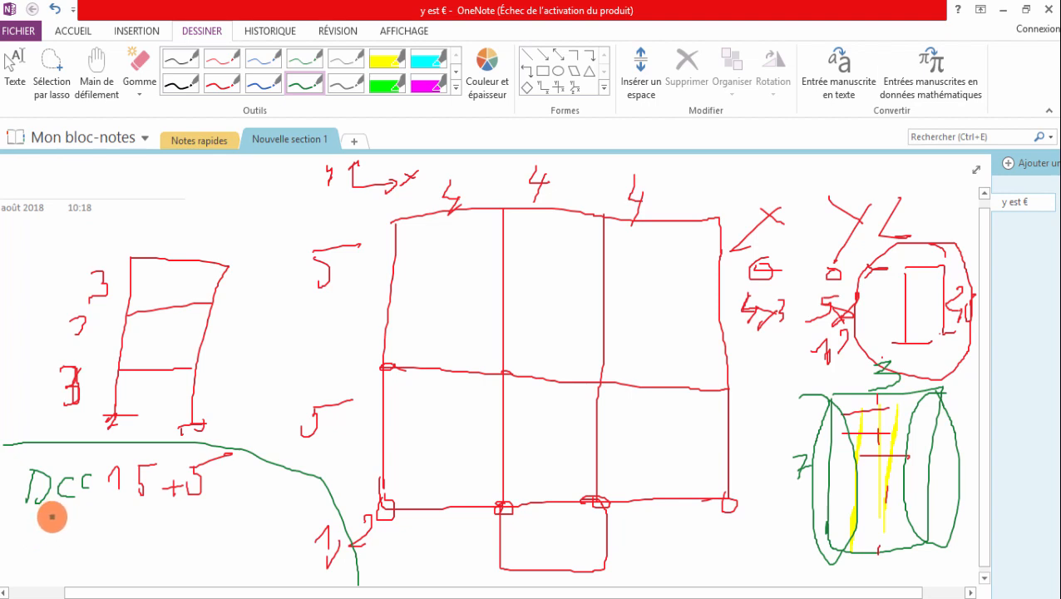
pyautogui.moveTo(54, 514)
pyautogui.mouseDown()
pyautogui.moveTo(51, 533)
pyautogui.moveTo(114, 521)
pyautogui.moveTo(114, 545)
pyautogui.moveTo(154, 534)
pyautogui.mouseUp()
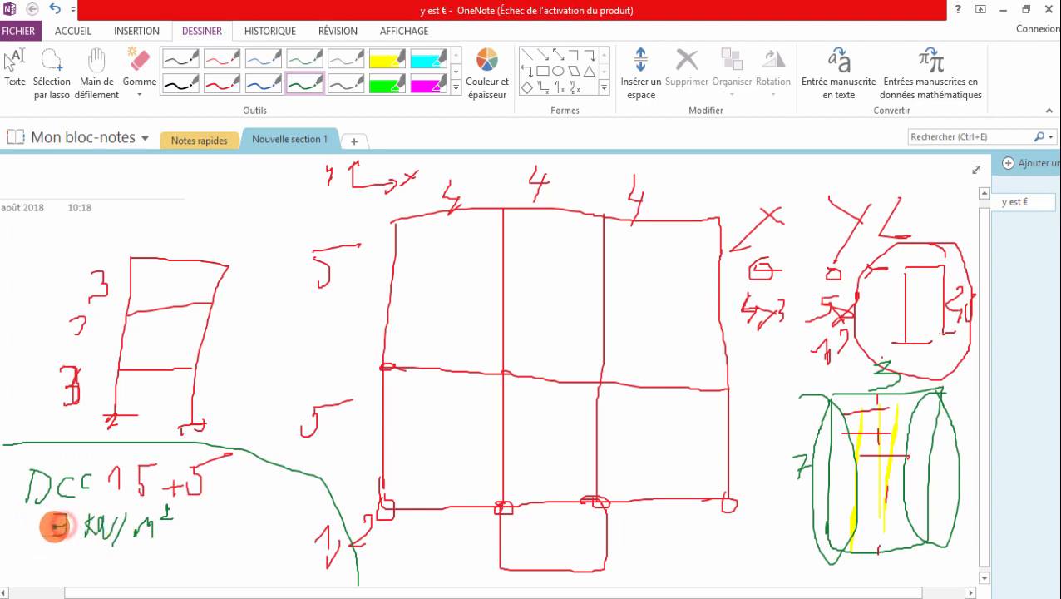
# Handwrite a red product expression with an arrow to a question mark and the value 3 below the load, and outline it.
pyautogui.scroll(-1, 227, 420)
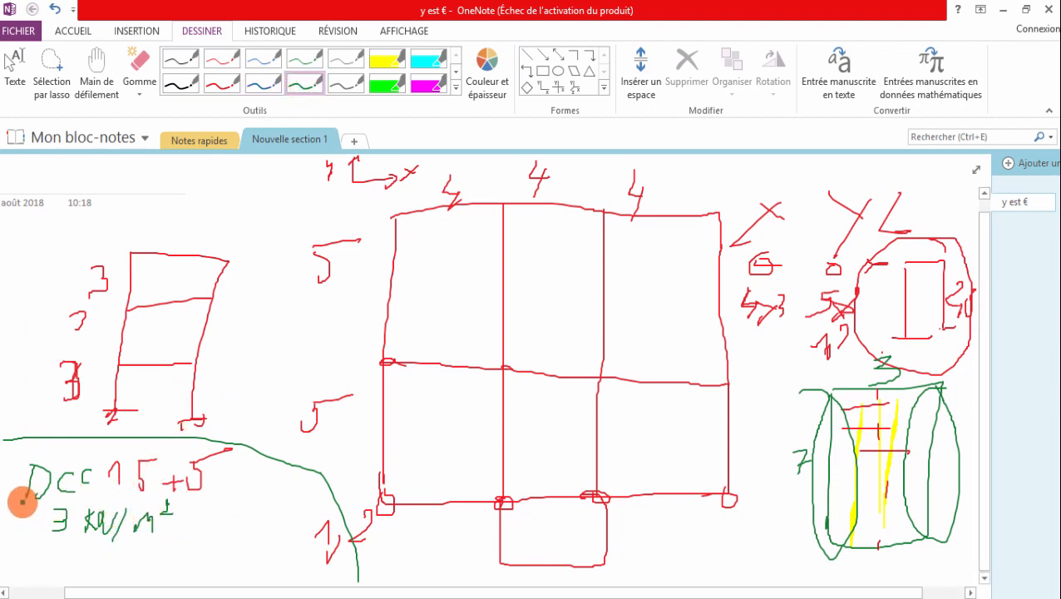
pyautogui.click(221, 81)
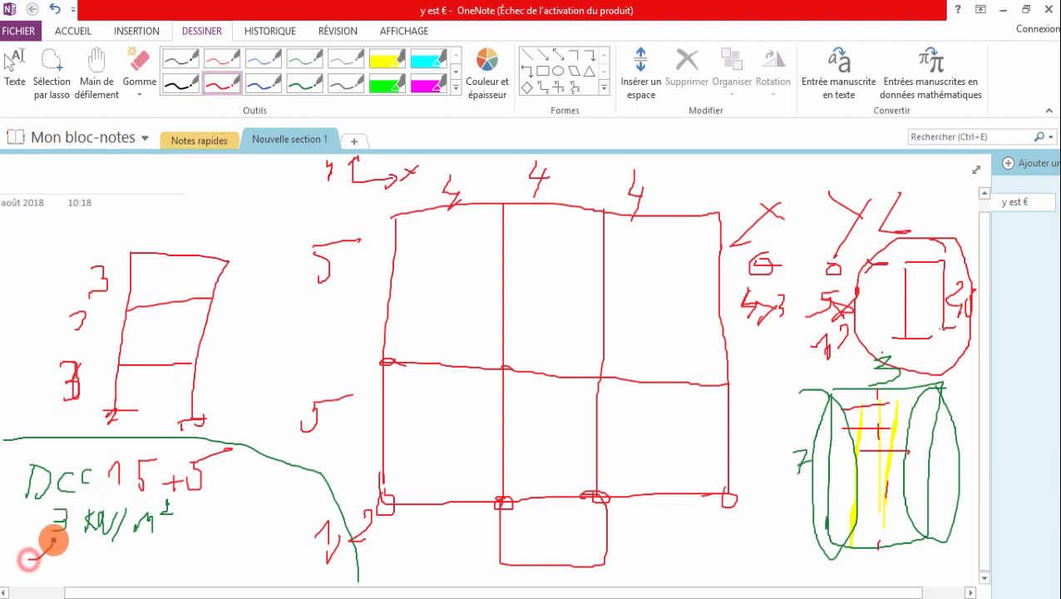
pyautogui.moveTo(54, 537)
pyautogui.mouseDown()
pyautogui.moveTo(34, 574)
pyautogui.moveTo(50, 584)
pyautogui.moveTo(80, 577)
pyautogui.mouseUp()
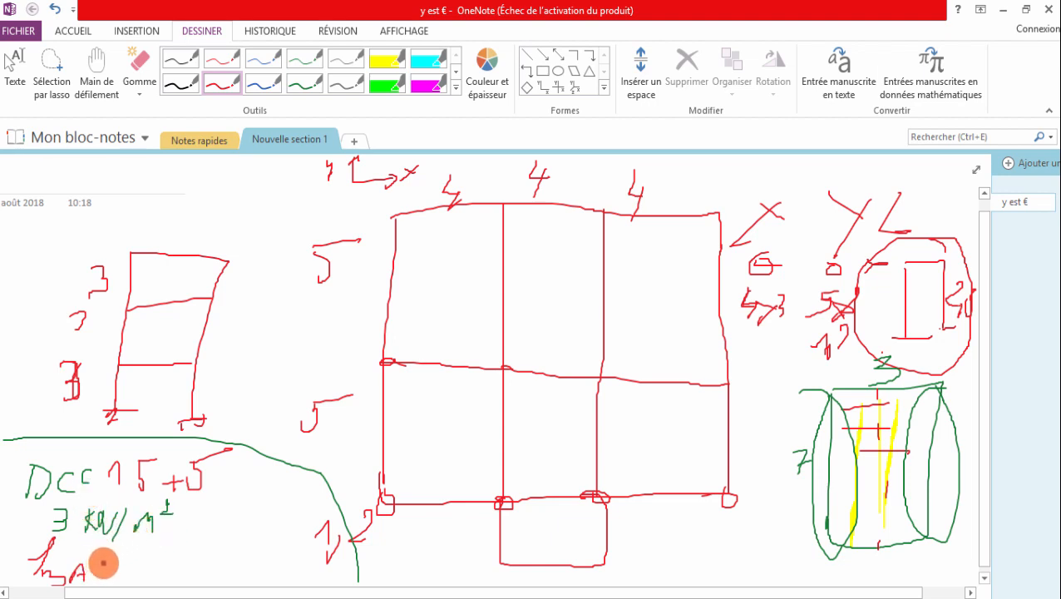
pyautogui.moveTo(98, 560); pyautogui.dragTo(113, 572)
pyautogui.moveTo(112, 560)
pyautogui.mouseDown()
pyautogui.moveTo(99, 572)
pyautogui.moveTo(157, 545)
pyautogui.moveTo(141, 567)
pyautogui.moveTo(163, 570)
pyautogui.moveTo(193, 518)
pyautogui.moveTo(194, 532)
pyautogui.moveTo(214, 516)
pyautogui.mouseUp()
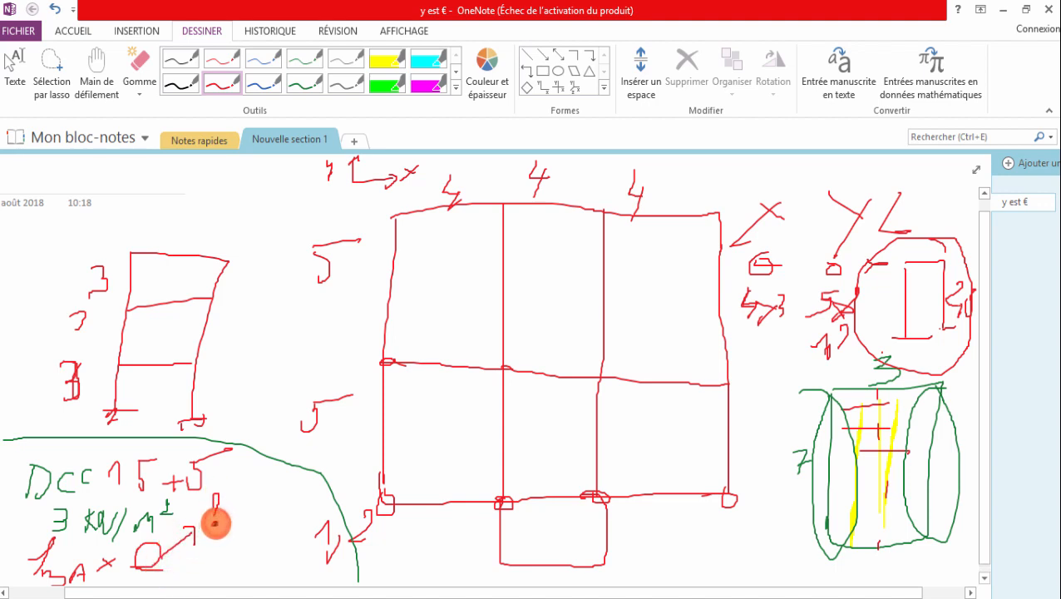
pyautogui.moveTo(197, 557)
pyautogui.mouseDown()
pyautogui.moveTo(213, 561)
pyautogui.moveTo(199, 572)
pyautogui.moveTo(237, 549)
pyautogui.moveTo(244, 564)
pyautogui.moveTo(231, 573)
pyautogui.mouseUp()
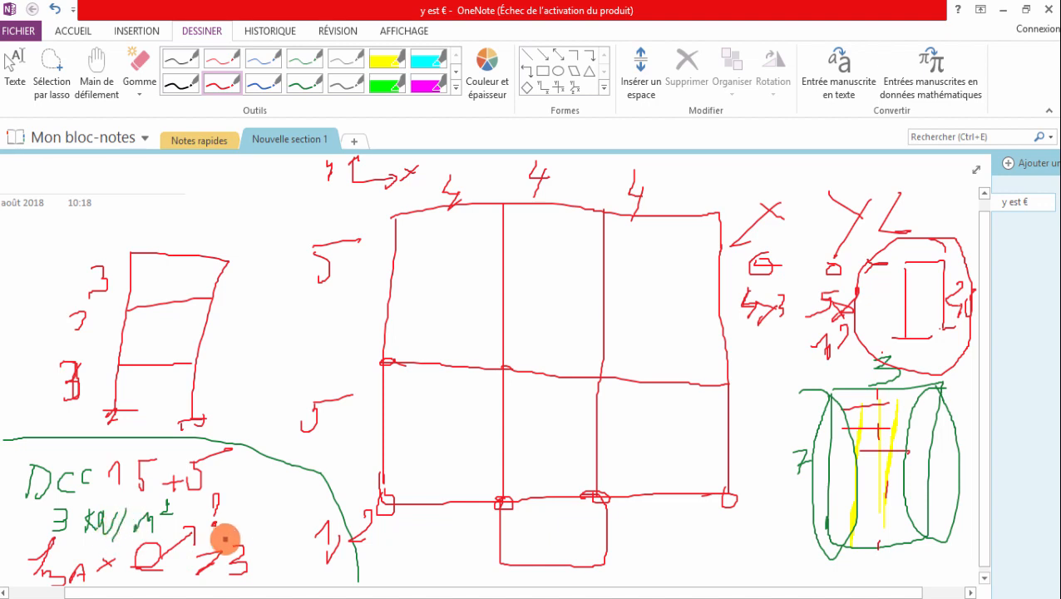
pyautogui.moveTo(163, 536)
pyautogui.mouseDown()
pyautogui.moveTo(53, 526)
pyautogui.moveTo(12, 584)
pyautogui.mouseUp()
pyautogui.moveTo(115, 593)
pyautogui.mouseDown()
pyautogui.moveTo(277, 566)
pyautogui.moveTo(218, 494)
pyautogui.mouseUp()
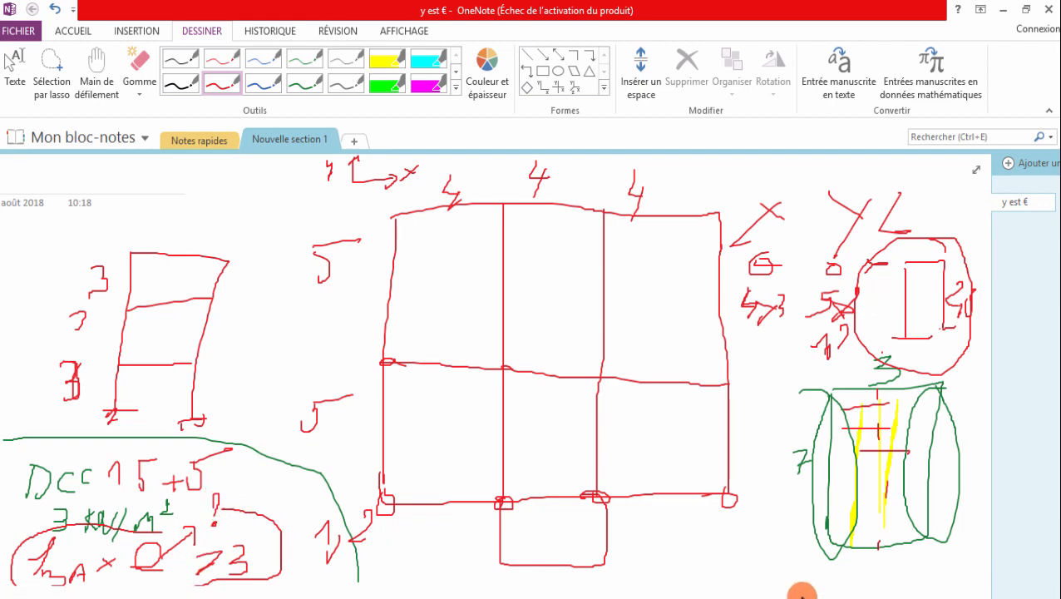
# Switch to the Casio fx-570VN calculator, move it clear of the notes, and compute 3÷25 as a decimal.
pyautogui.click(561, 597)
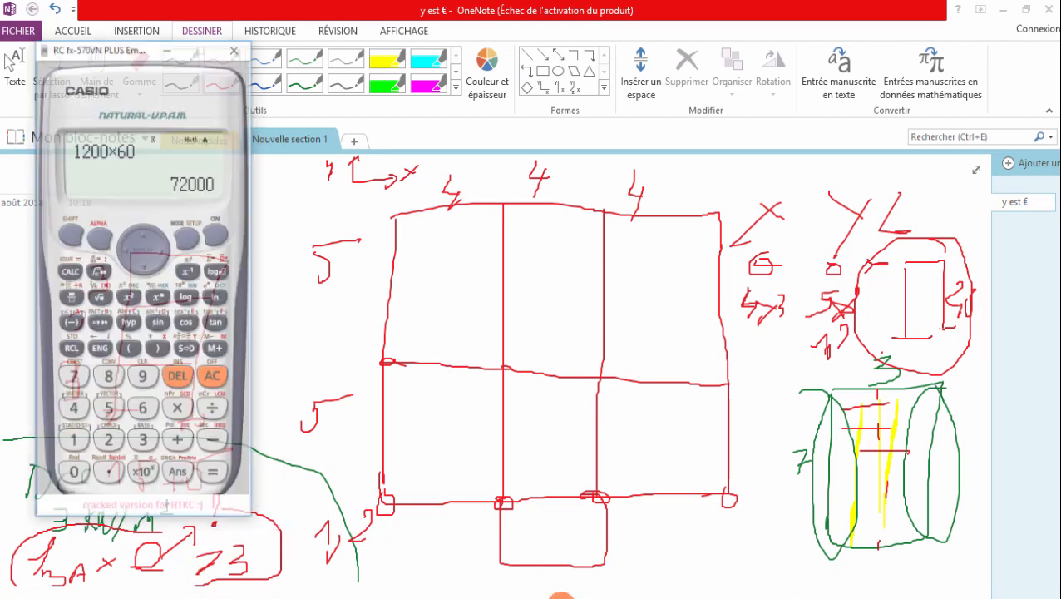
pyautogui.moveTo(82, 11); pyautogui.dragTo(670, 91)
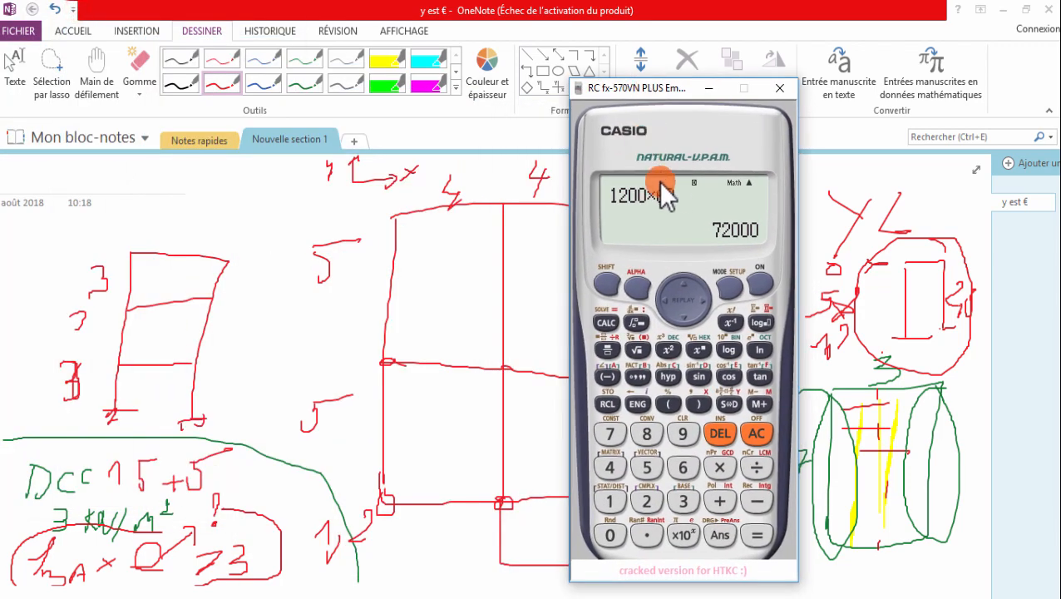
pyautogui.click(758, 433)
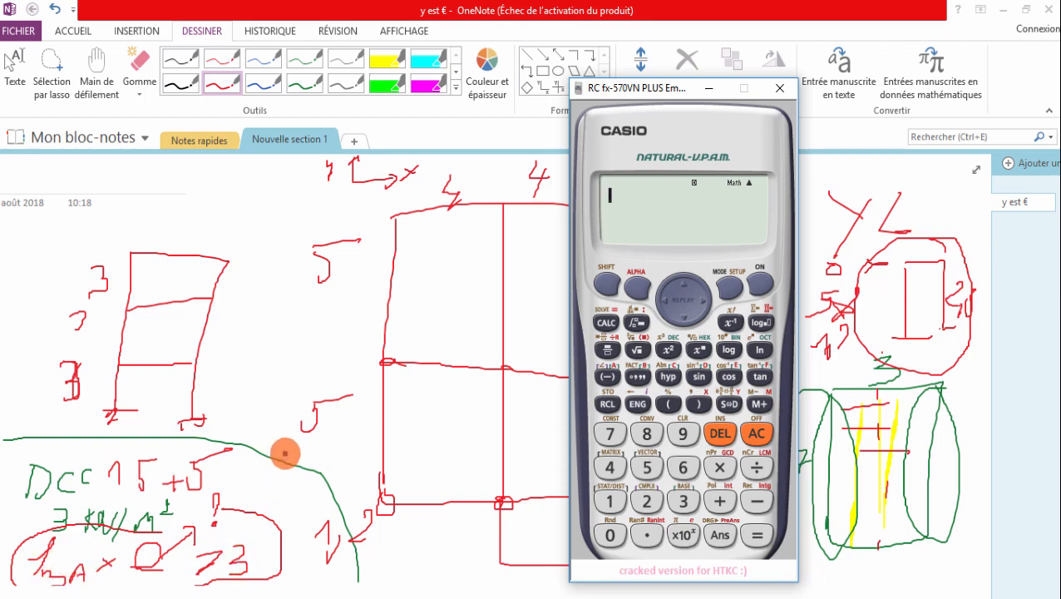
pyautogui.write('3/25')
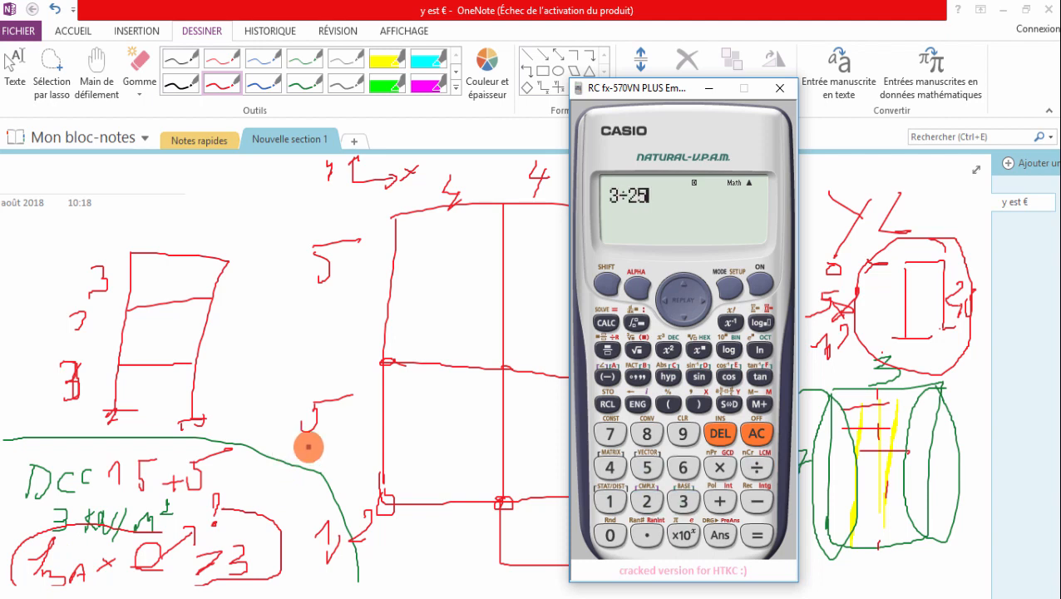
pyautogui.click(748, 535)
pyautogui.click(729, 404)
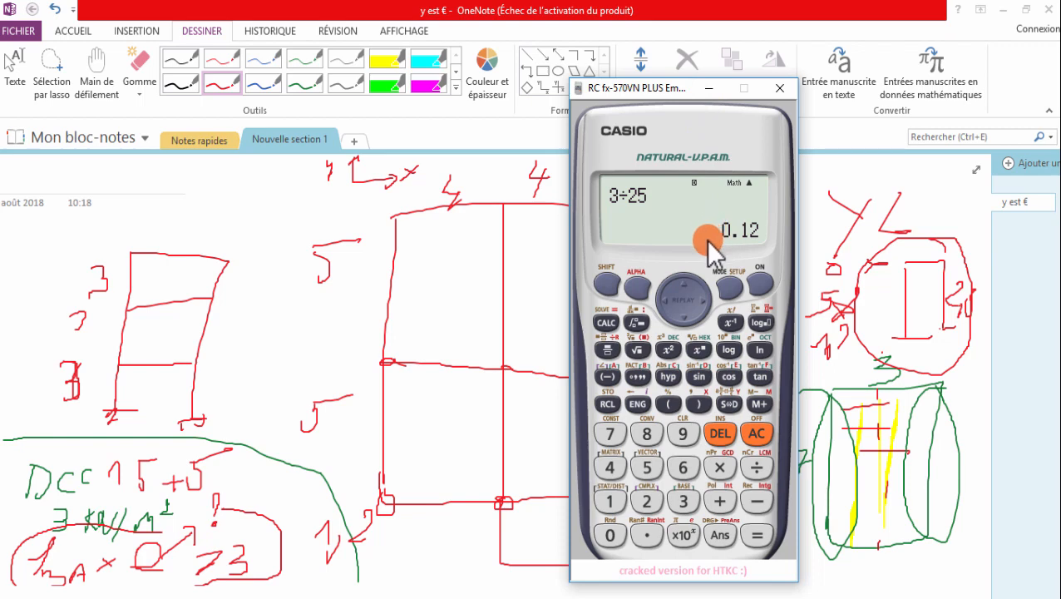
# Return to Robot Structural Analysis and decline saving the changes to Structure BA.
pyautogui.click(708, 84)
pyautogui.click(1003, 10)
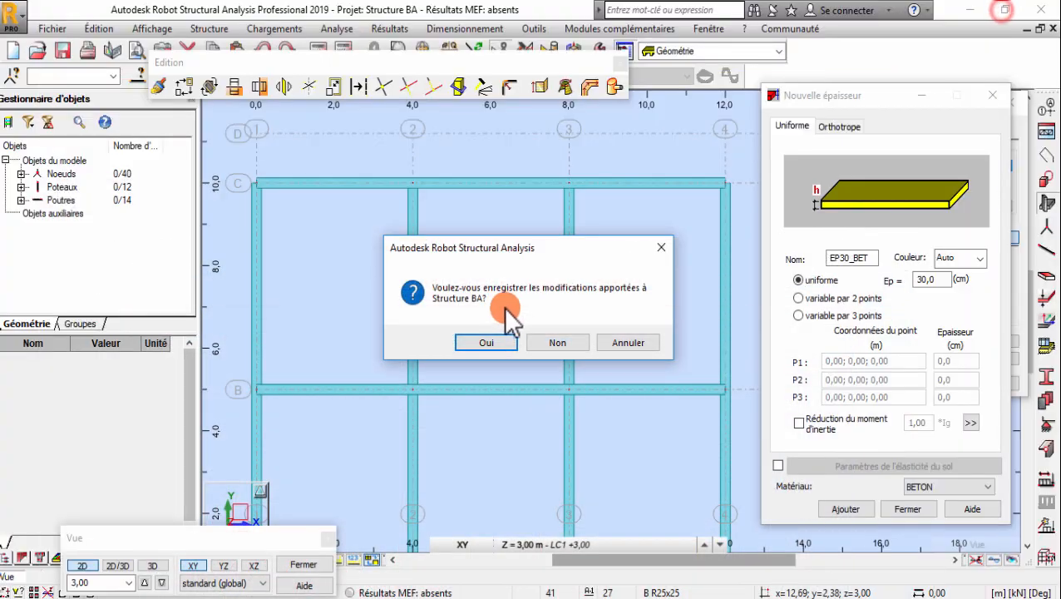
pyautogui.click(544, 338)
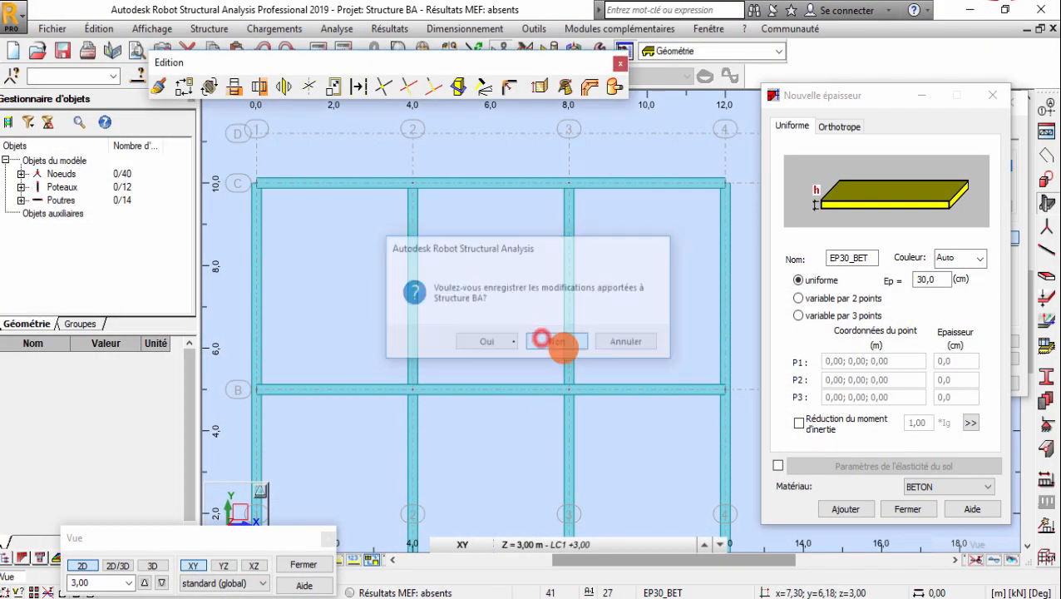
# Set the new uniform thickness to 12 cm and name it DCC 15+5.
pyautogui.click(932, 279)
pyautogui.write('12')
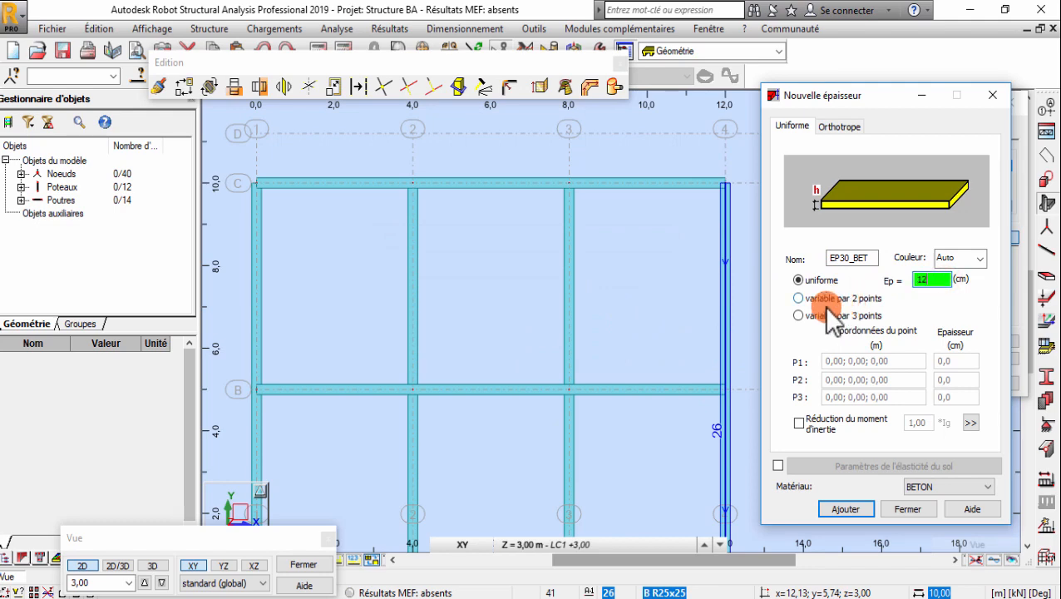
pyautogui.click(800, 261)
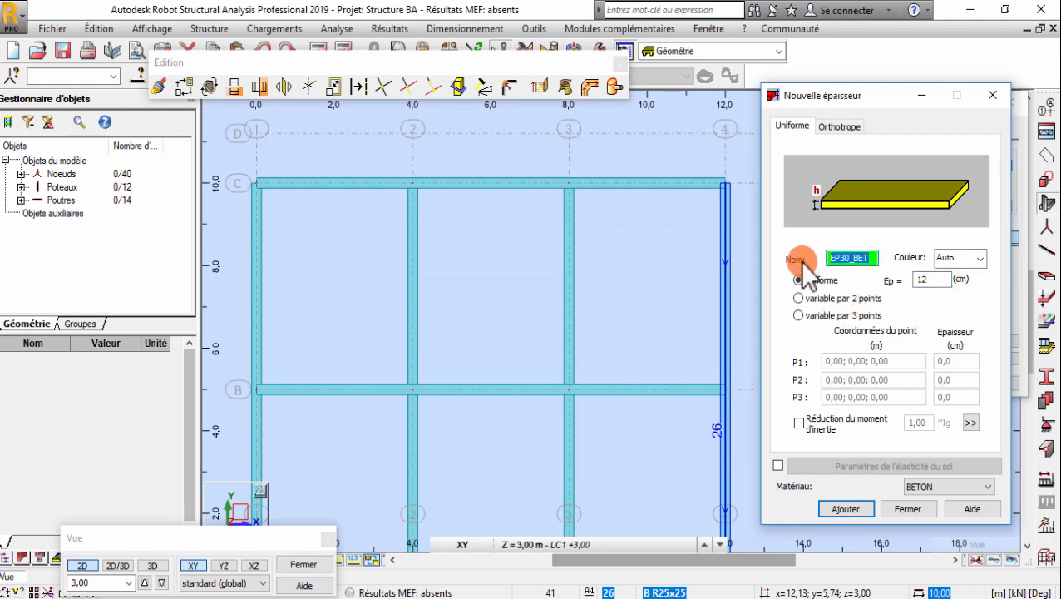
pyautogui.write('DCC 15+5')
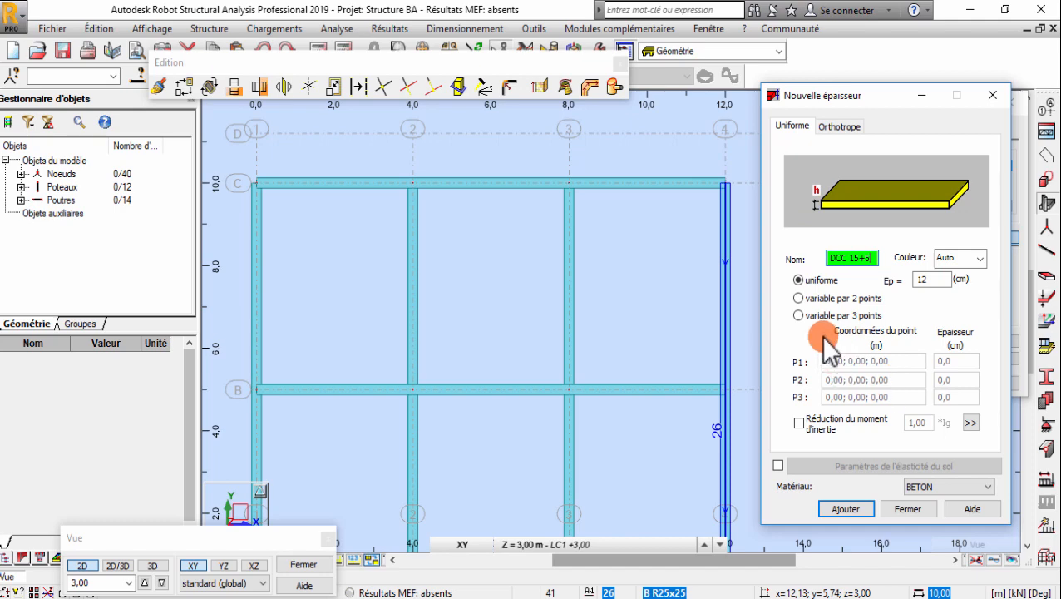
pyautogui.click(805, 366)
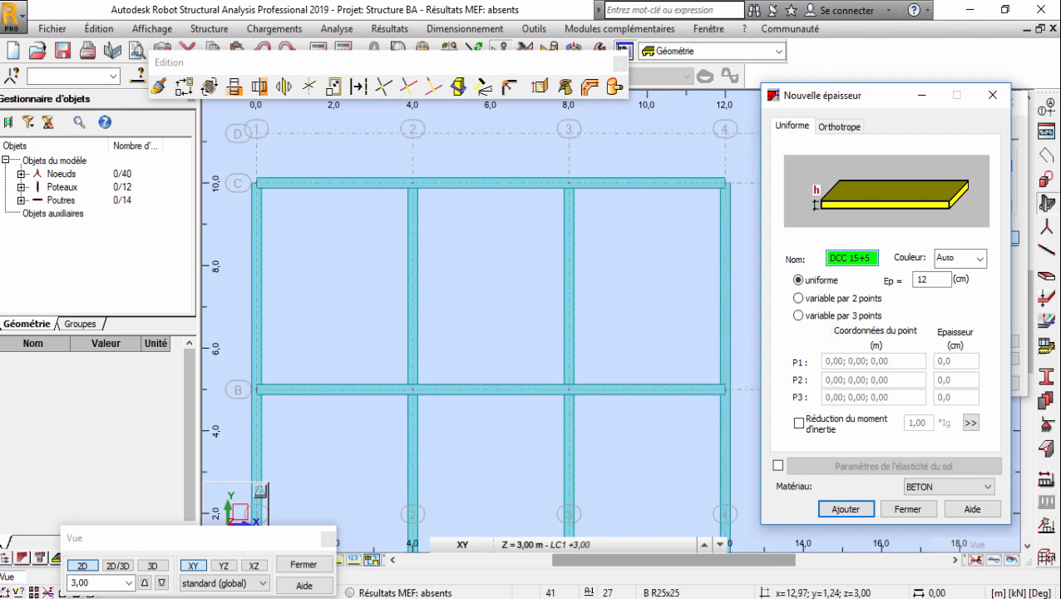
pyautogui.click(665, 545)
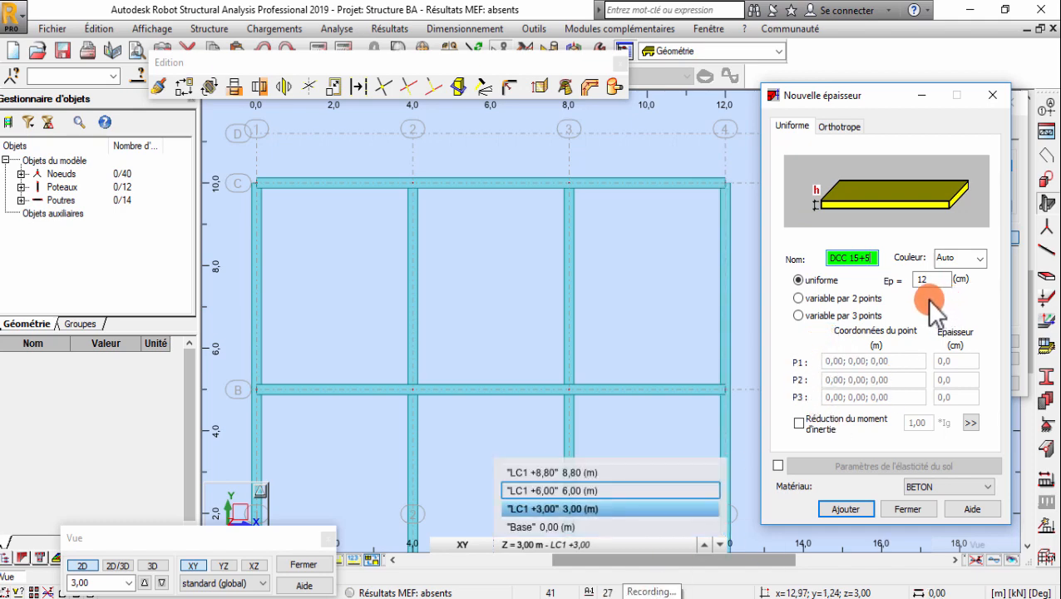
pyautogui.click(929, 280)
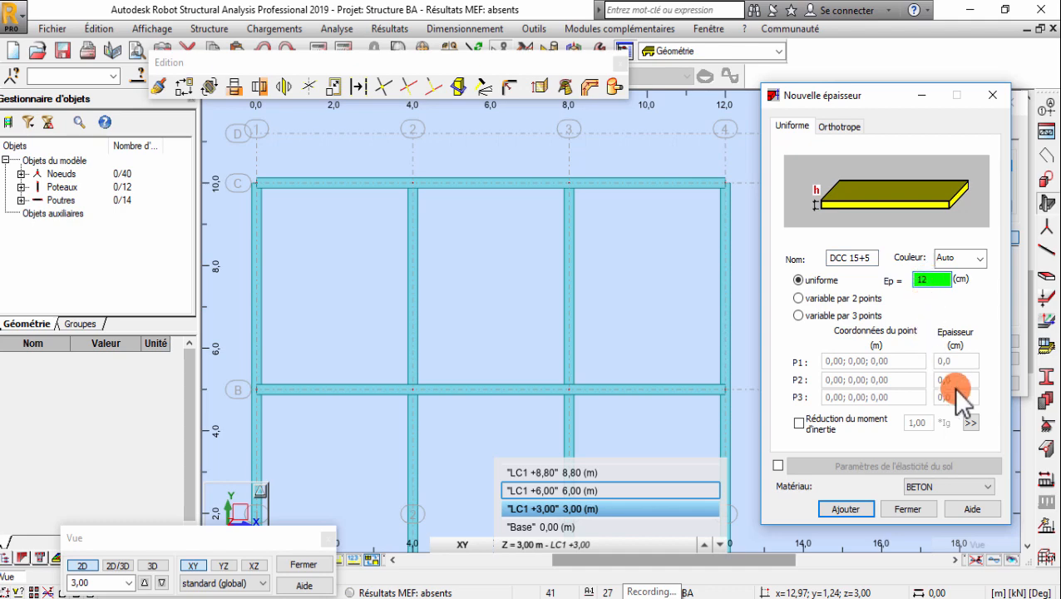
# Assign material C25/30 to the DCC 15+5 thickness and add it to the thickness list.
pyautogui.click(929, 488)
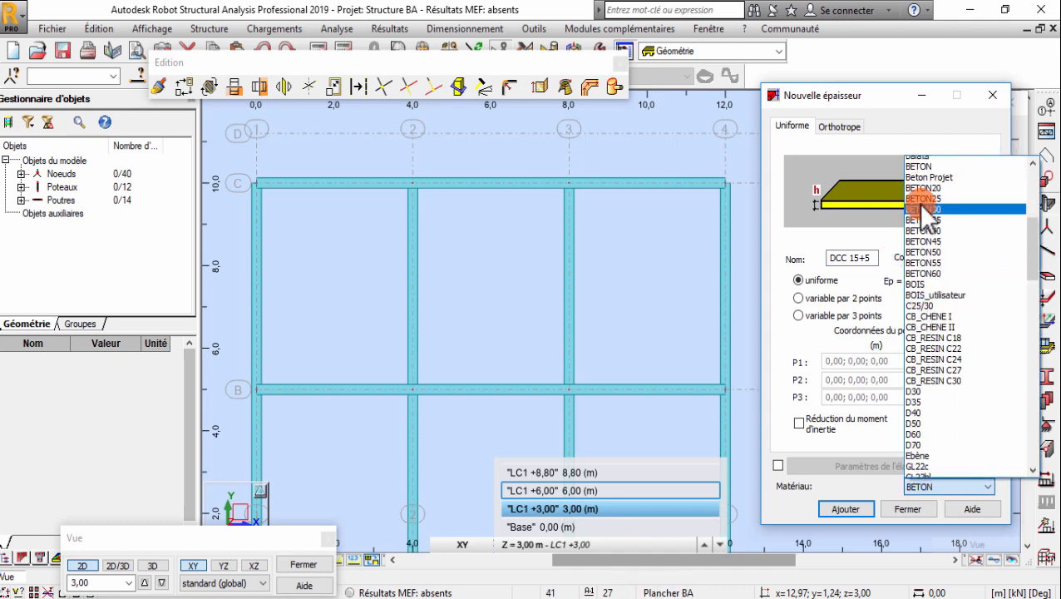
pyautogui.scroll(1, 929, 213)
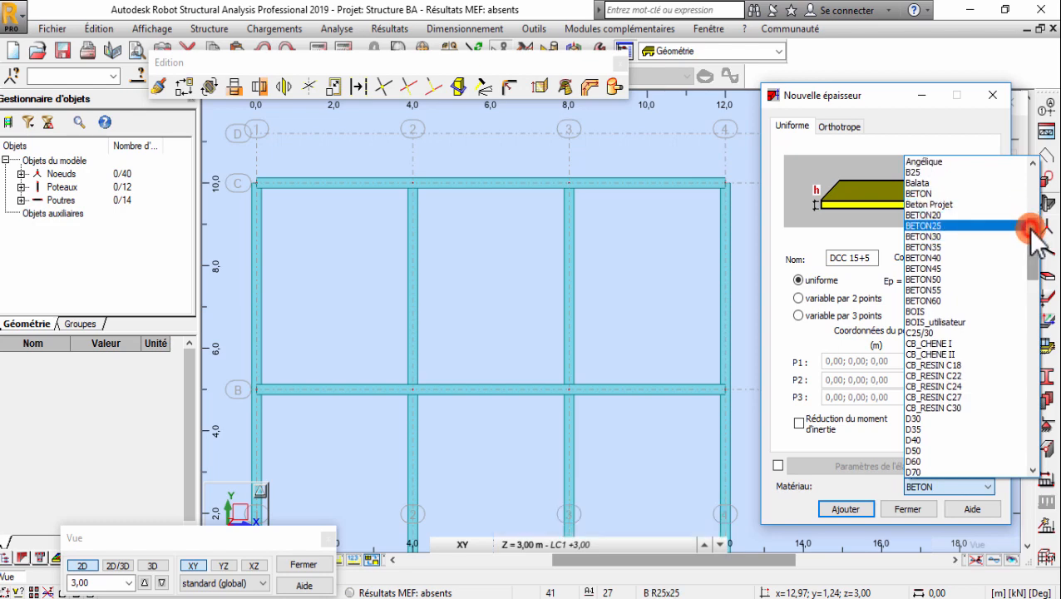
pyautogui.scroll(-2, 1033, 230)
pyautogui.moveTo(1034, 275); pyautogui.dragTo(1012, 186)
pyautogui.scroll(-3, 980, 370)
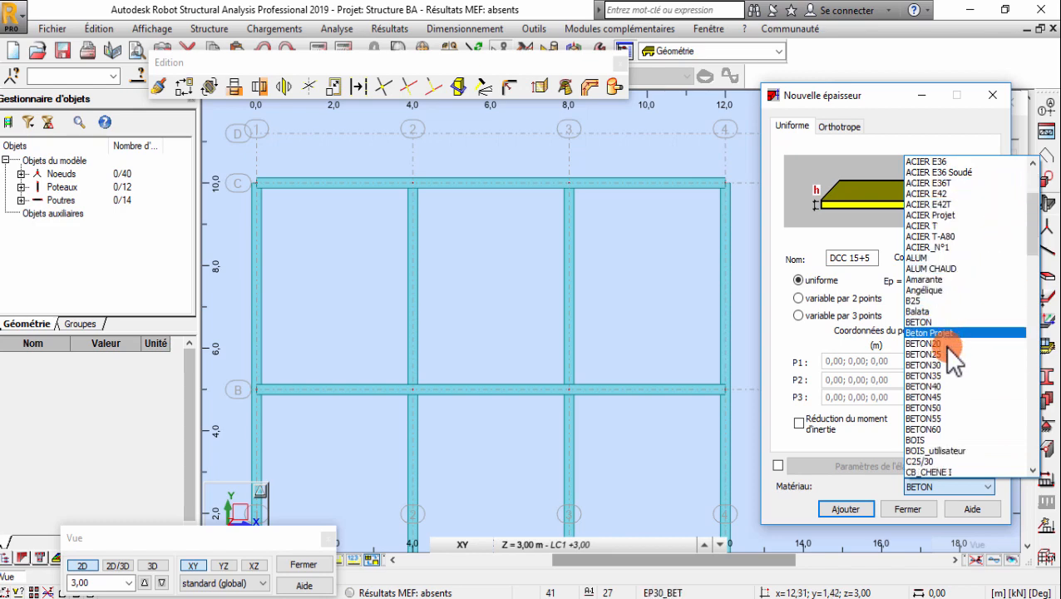
pyautogui.click(925, 459)
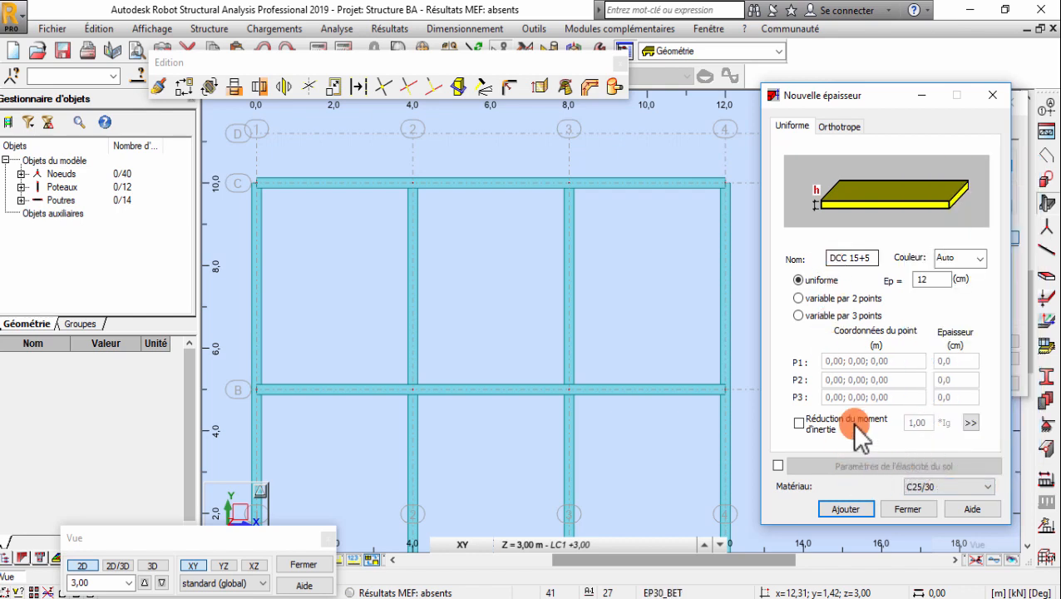
pyautogui.click(846, 508)
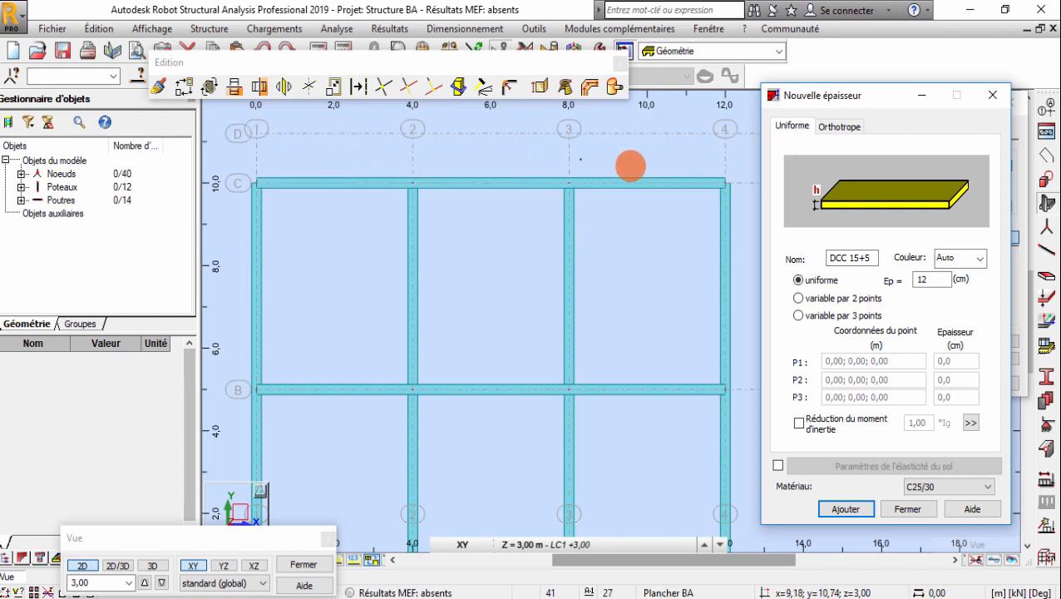
# Add a second uniform thickness named DP15, 15 cm thick, with material C25/30.
pyautogui.doubleClick(937, 278)
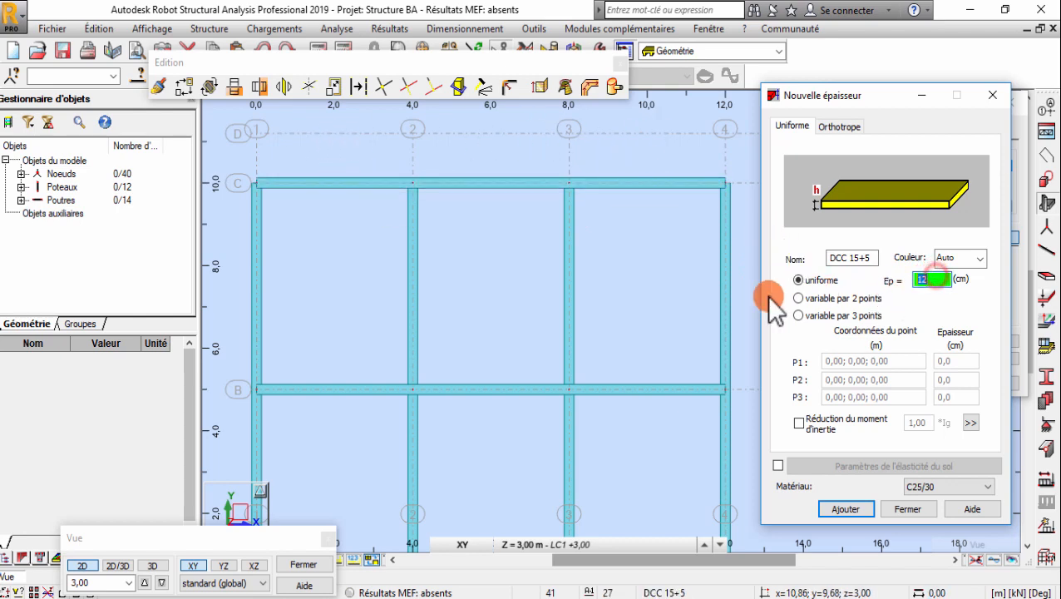
pyautogui.doubleClick(869, 254)
pyautogui.write('DP')
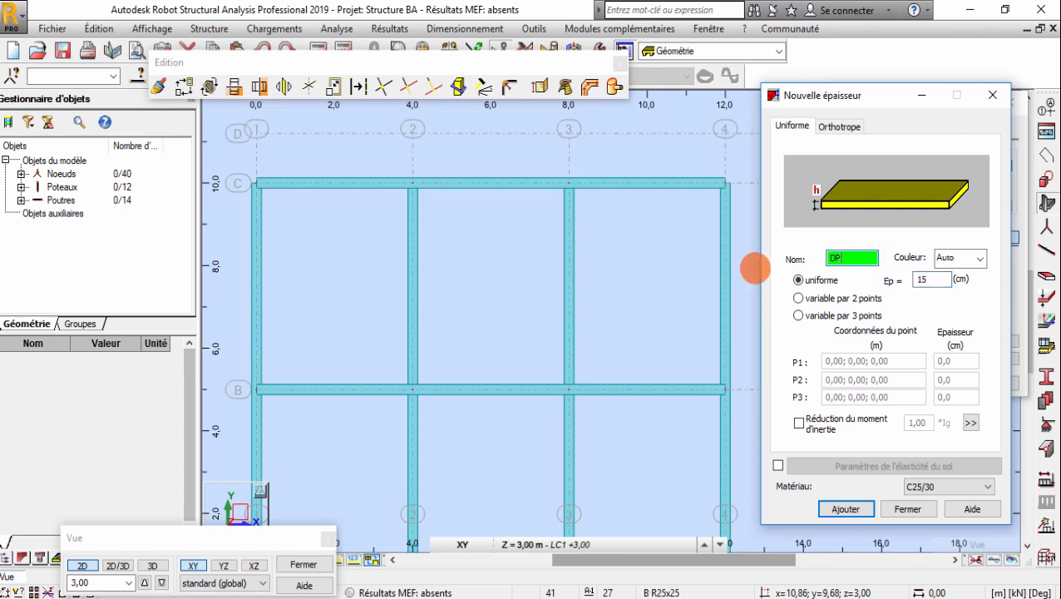
pyautogui.write('15')
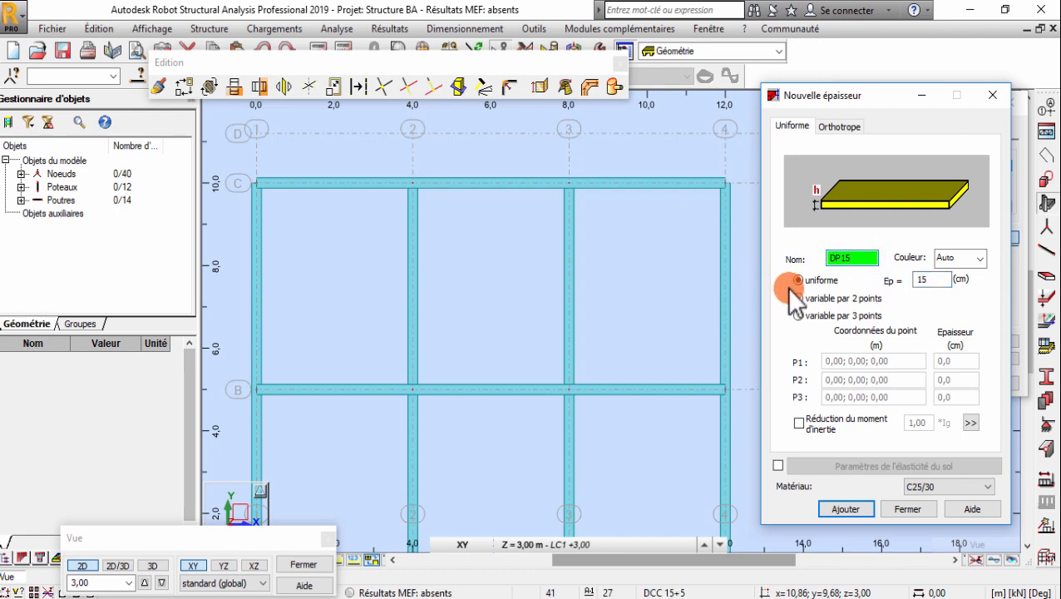
pyautogui.click(913, 482)
pyautogui.click(845, 508)
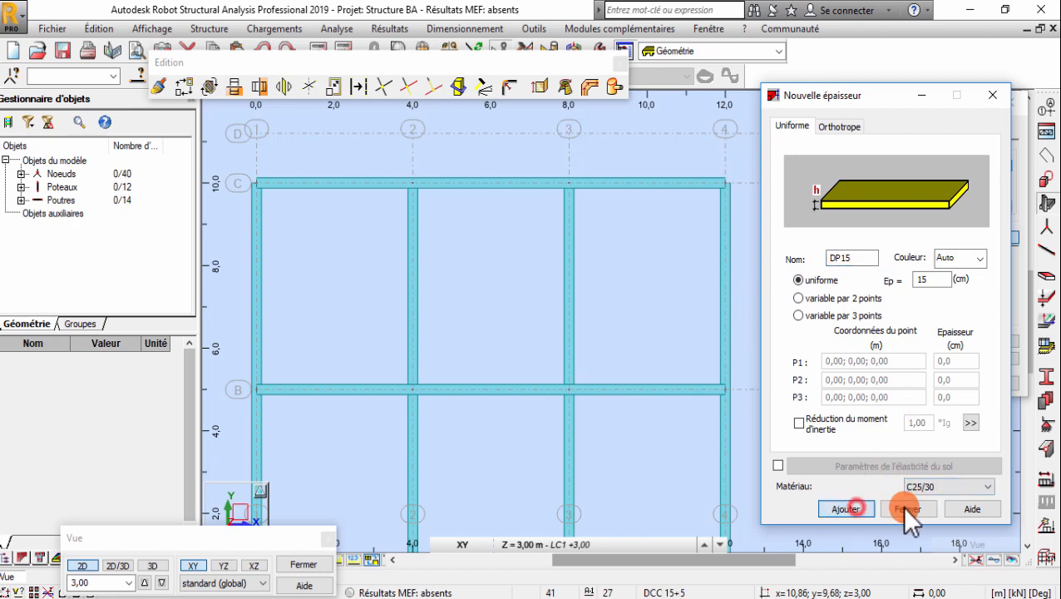
# Close the thickness definition and set the floor's definition method to Rectangle.
pyautogui.click(906, 508)
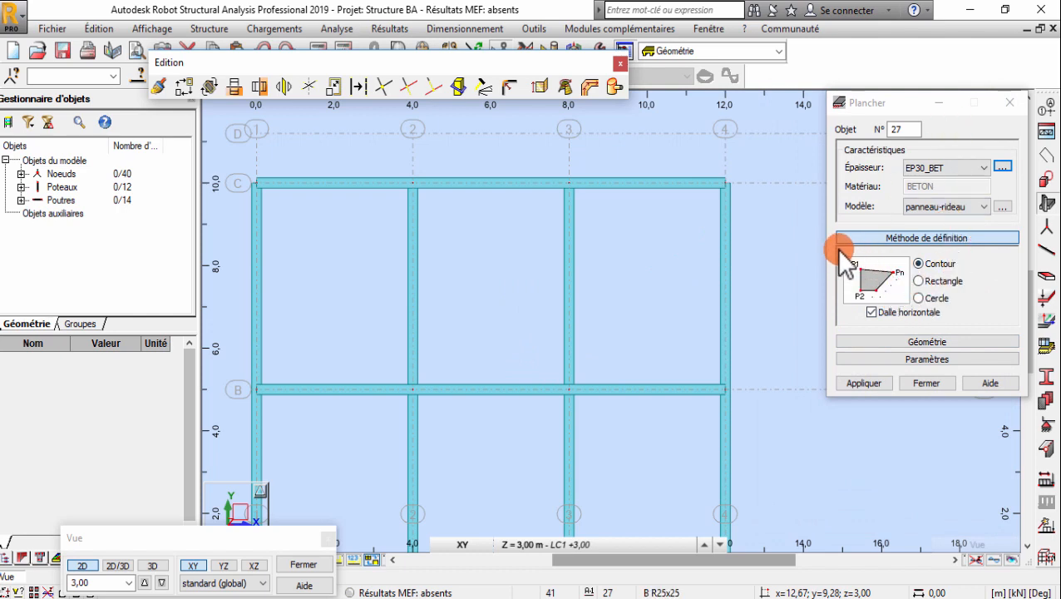
pyautogui.click(919, 281)
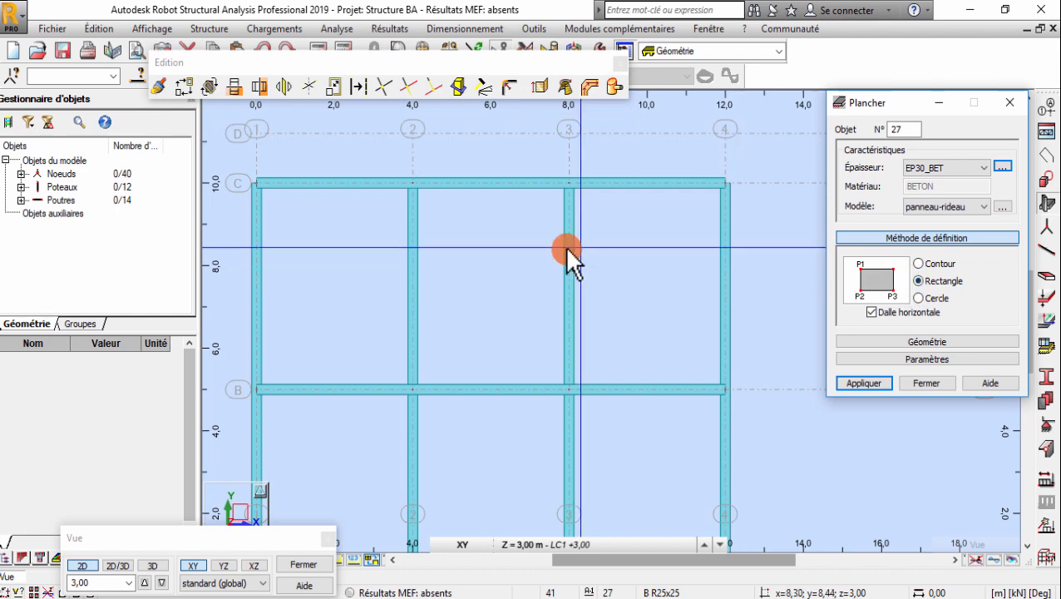
# Try a rectangular EP30_BET floor panel over the bay between axes 1–2 and B–C, and undo it.
pyautogui.click(257, 181)
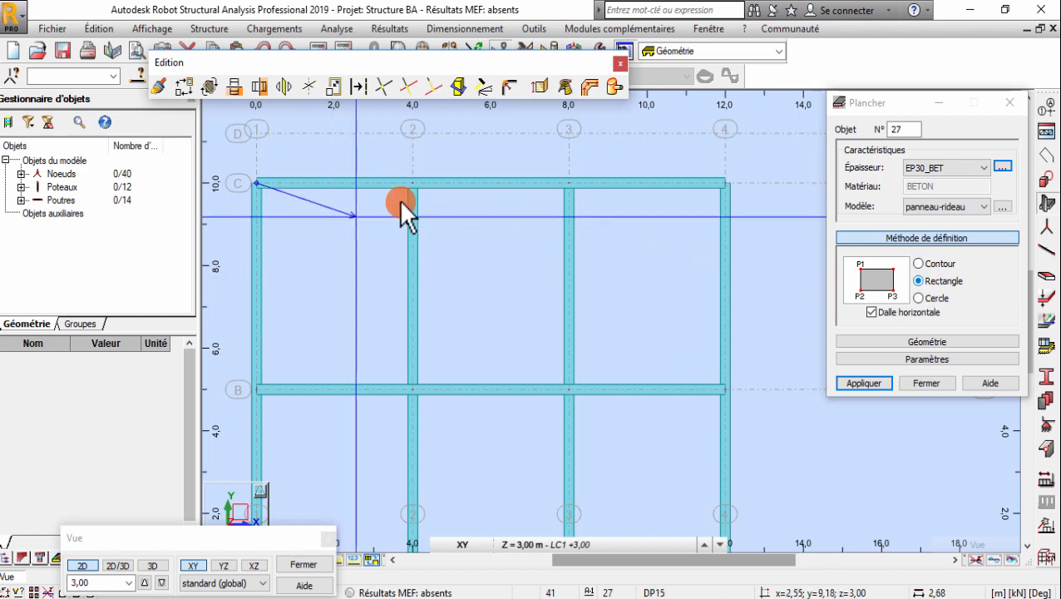
pyautogui.moveTo(449, 336); pyautogui.dragTo(474, 316, button='middle')
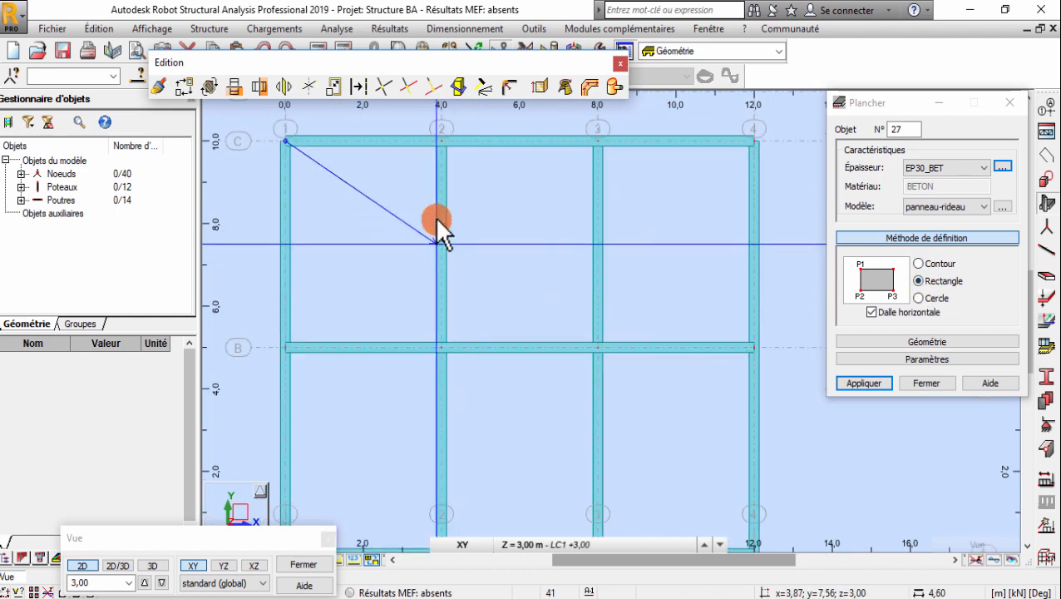
pyautogui.click(439, 137)
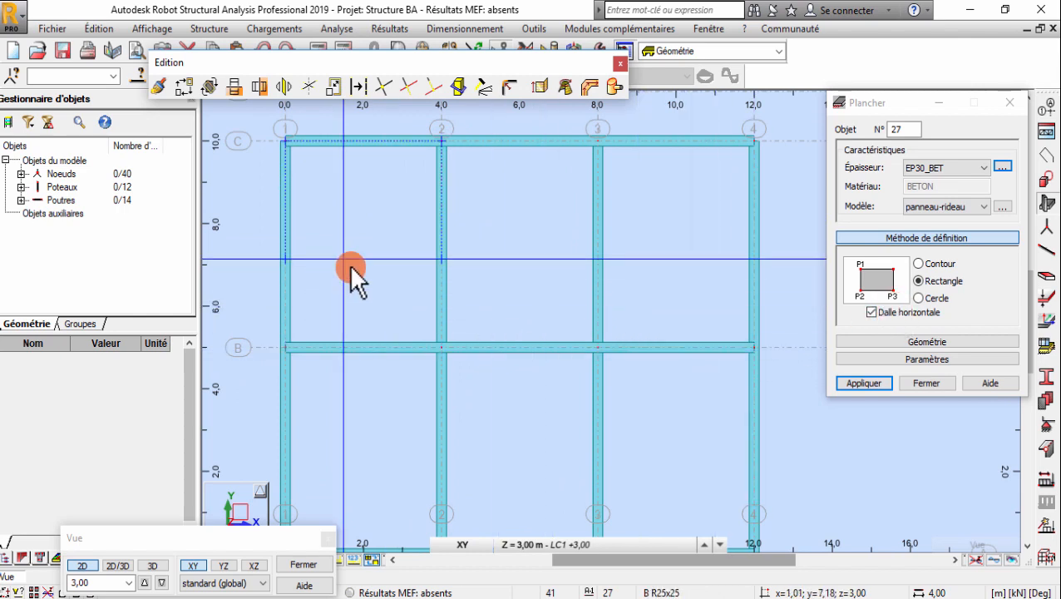
pyautogui.click(439, 346)
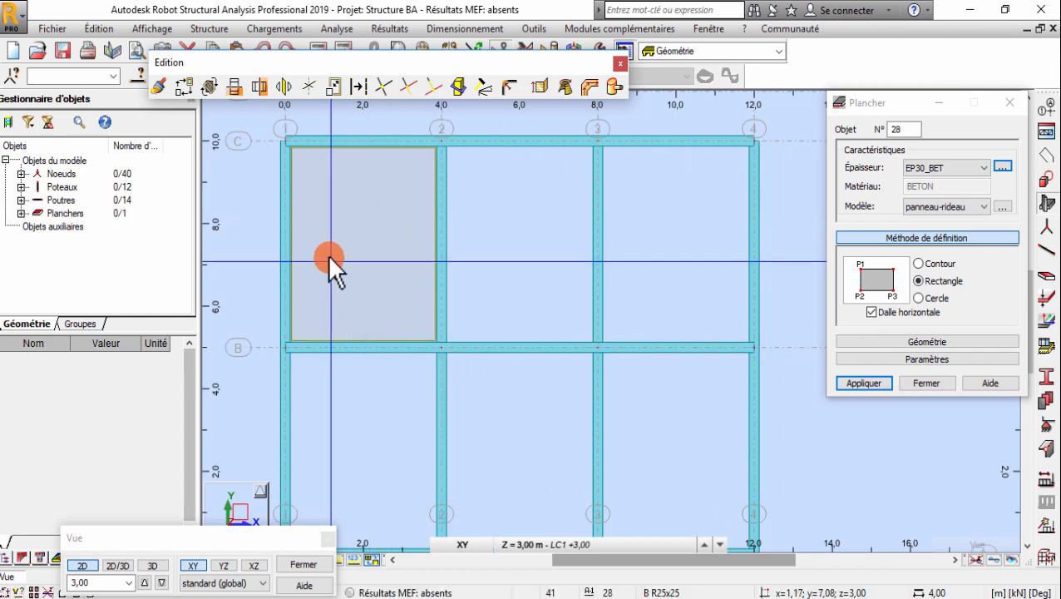
pyautogui.click(264, 49)
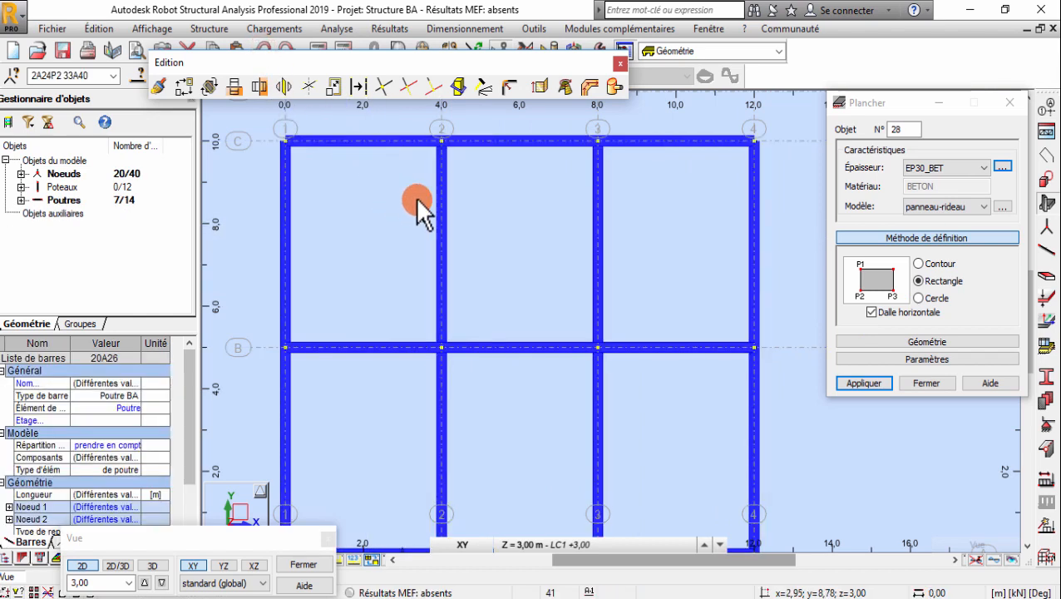
pyautogui.click(504, 221)
# Set the floor's thickness to DCC 15+5 and its calculation model to tablier dans une direction.
pyautogui.click(933, 168)
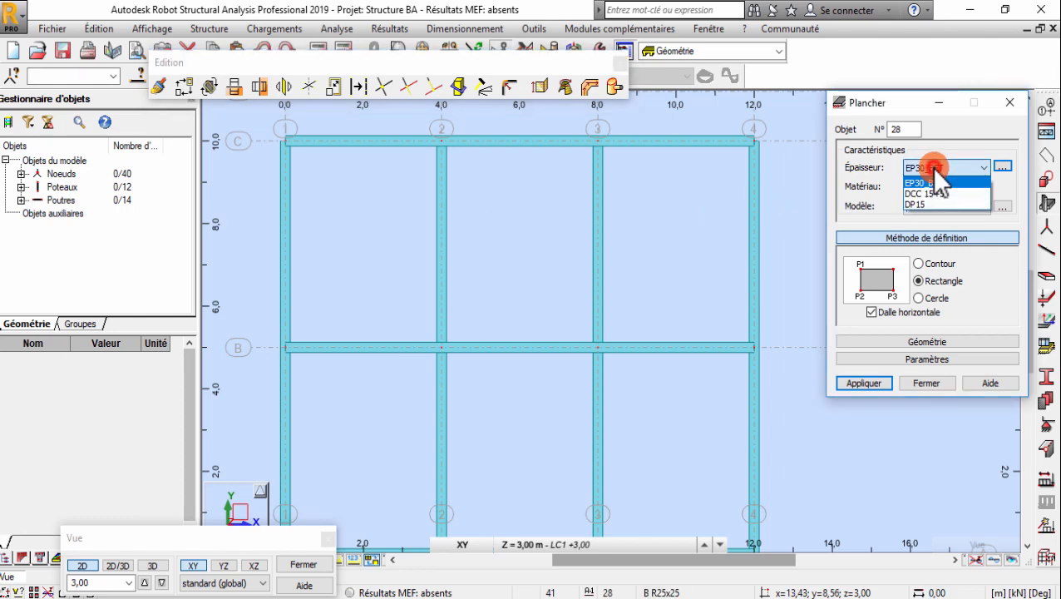
pyautogui.click(925, 194)
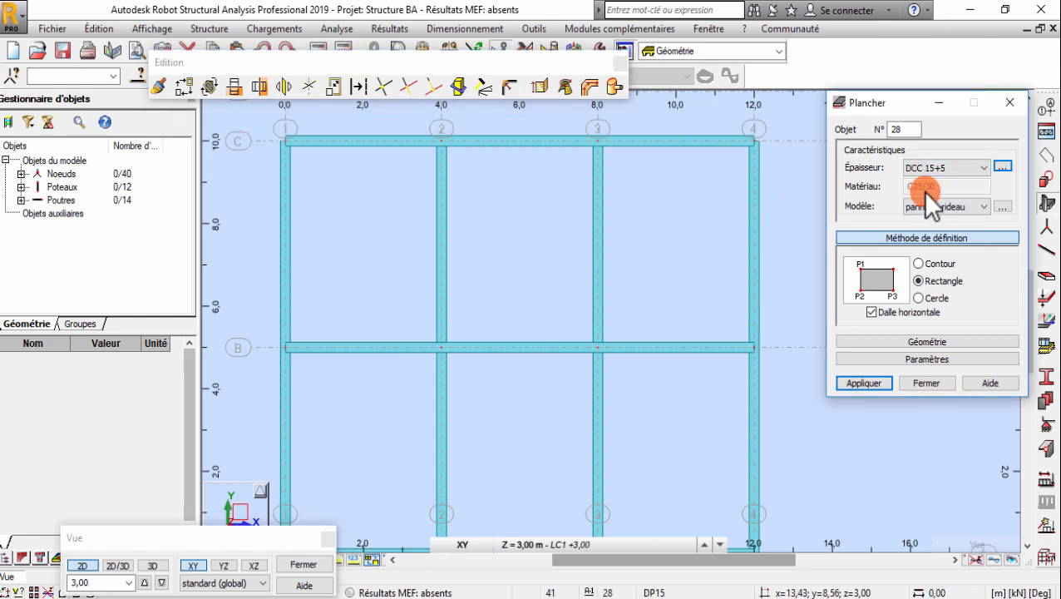
pyautogui.click(925, 207)
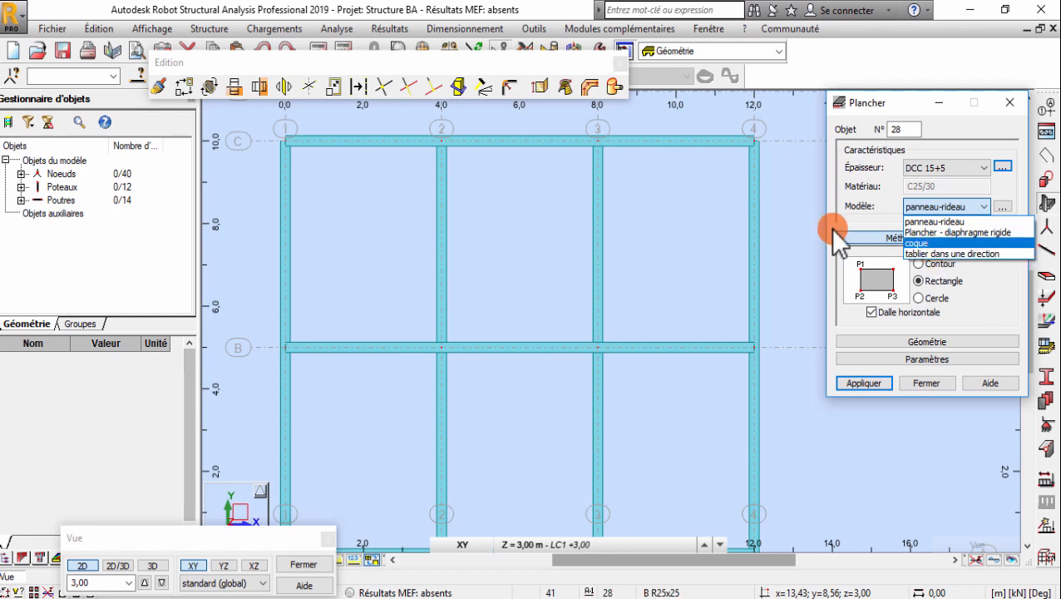
pyautogui.click(930, 254)
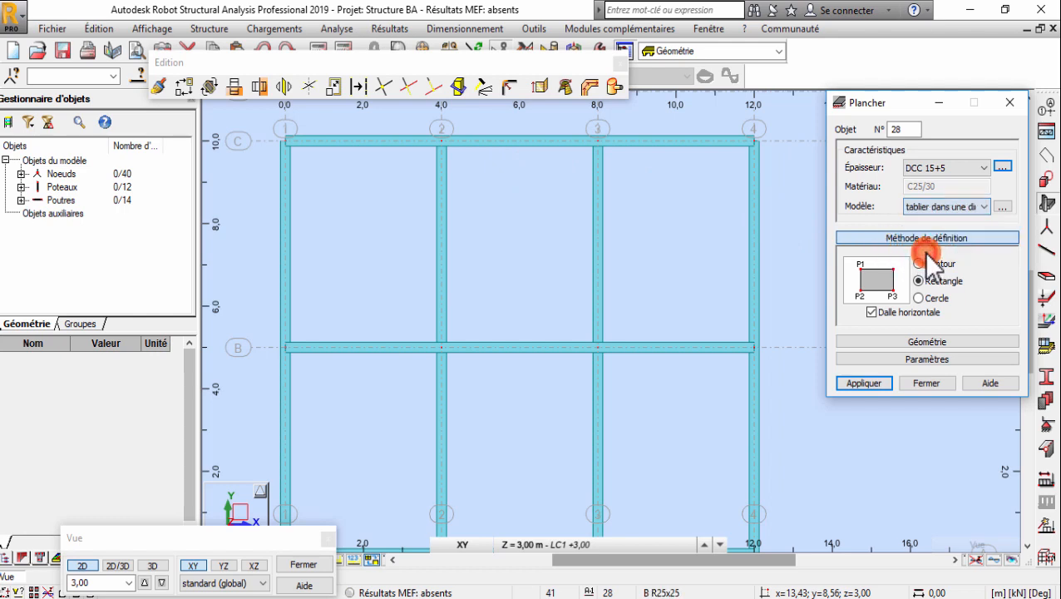
# Review the load-transfer settings of the calculation model tablier dans une direction, then close its definition.
pyautogui.click(1001, 206)
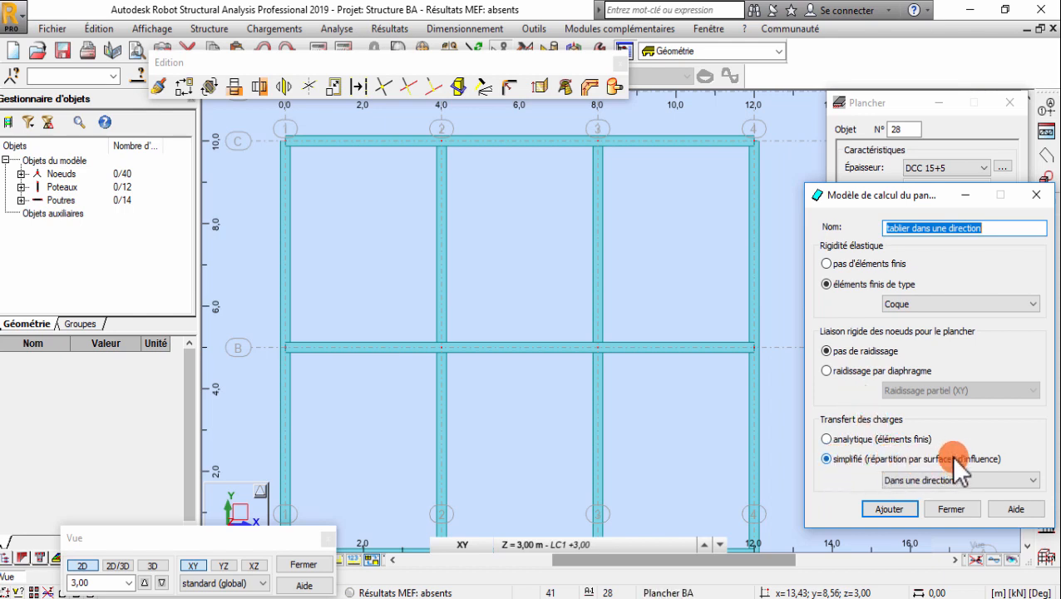
pyautogui.click(940, 480)
pyautogui.click(941, 480)
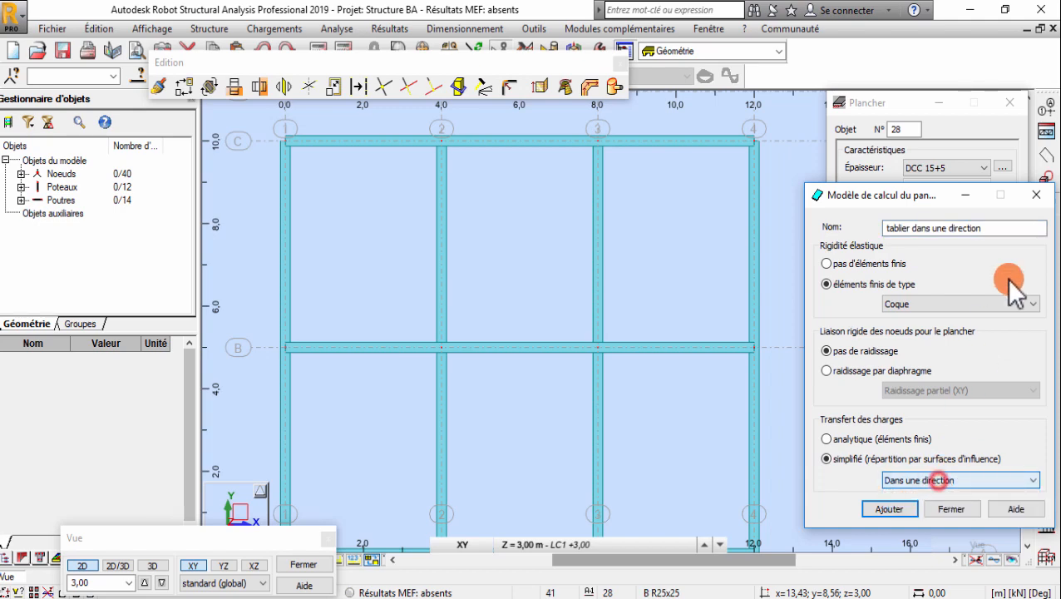
pyautogui.click(1036, 194)
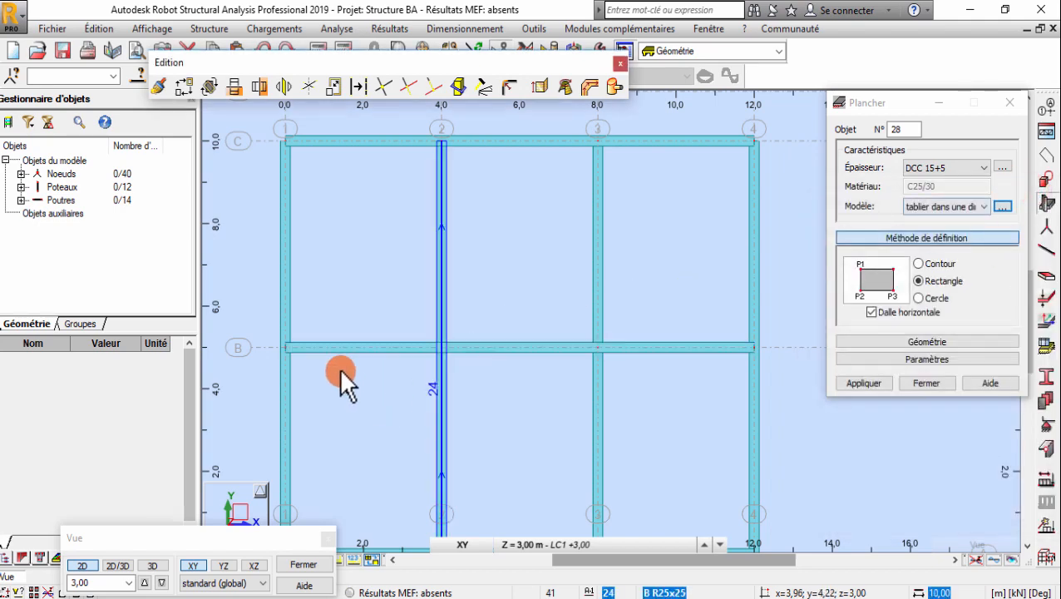
# Draw a rectangular DCC 15+5 floor panel over the bay between axes 1–2 and B–C.
pyautogui.click(911, 101)
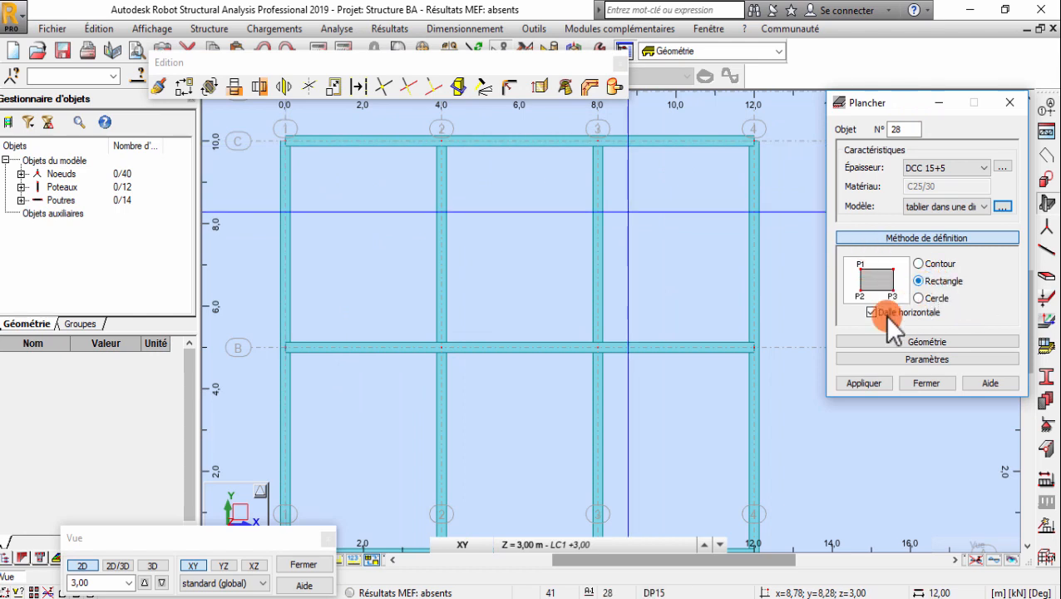
pyautogui.click(286, 141)
pyautogui.click(442, 140)
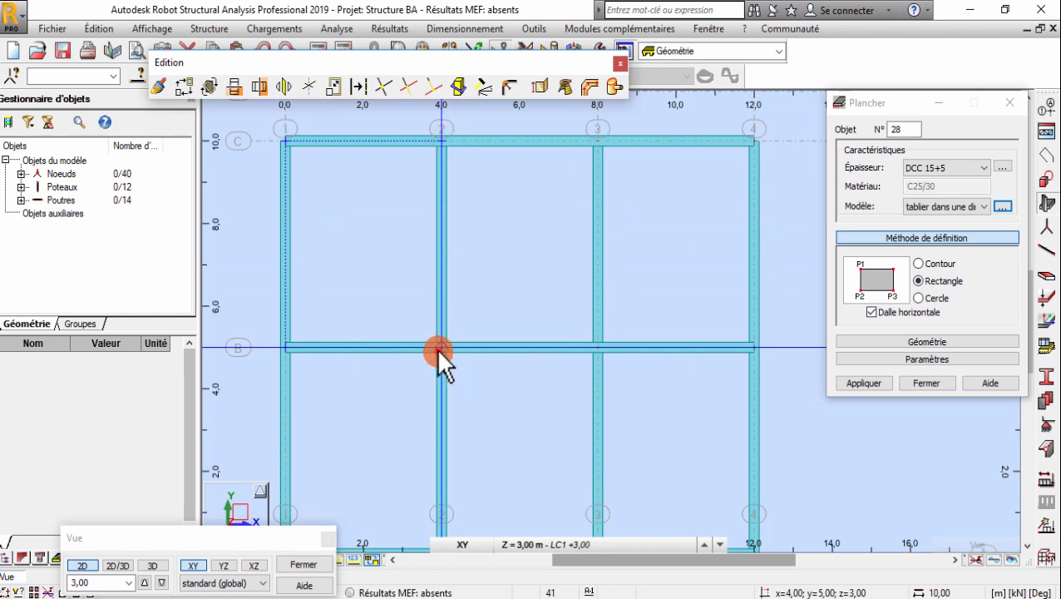
pyautogui.click(441, 347)
pyautogui.scroll(-3, 474, 191)
pyautogui.moveTo(516, 336); pyautogui.dragTo(484, 286, button='middle')
# Draw a rectangular DCC 15+5 floor panel over the bay between axes 1–2 and A–B.
pyautogui.click(340, 234)
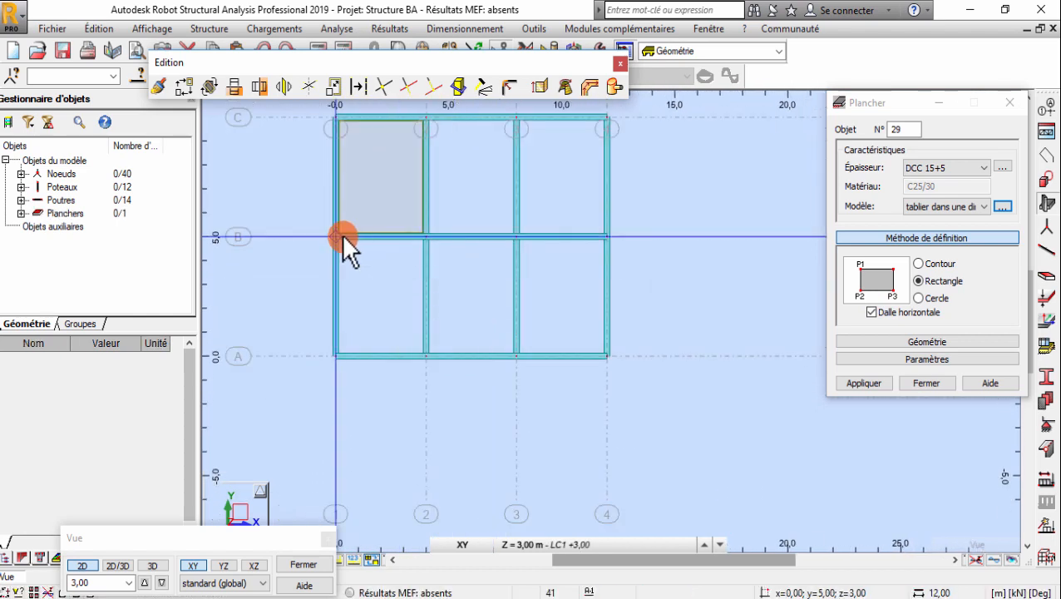
pyautogui.moveTo(403, 355)
pyautogui.mouseDown(button='middle')
pyautogui.moveTo(416, 360)
pyautogui.moveTo(401, 339)
pyautogui.mouseUp(button='middle')
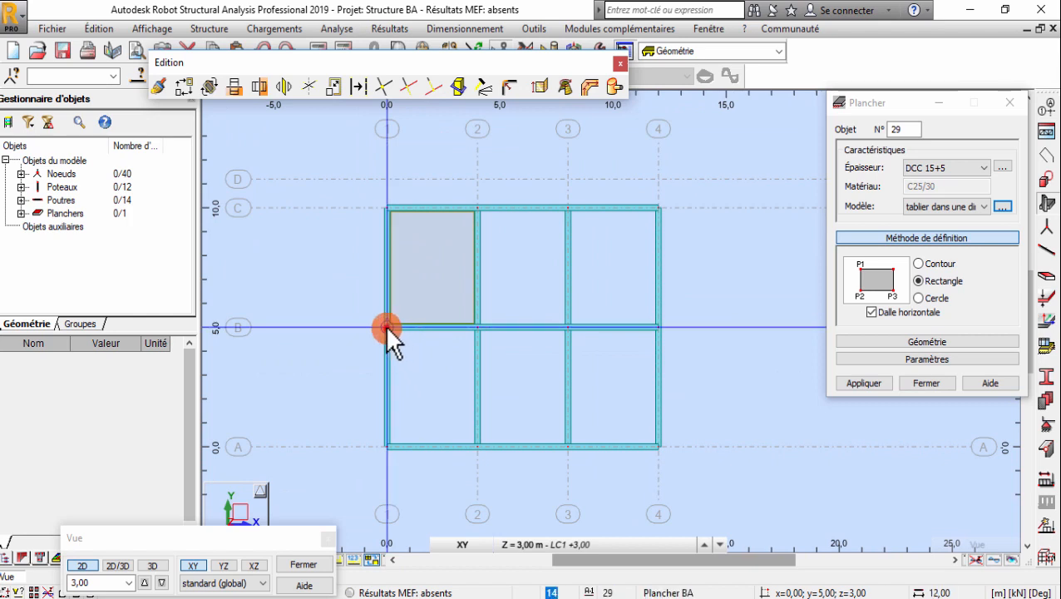
pyautogui.click(385, 325)
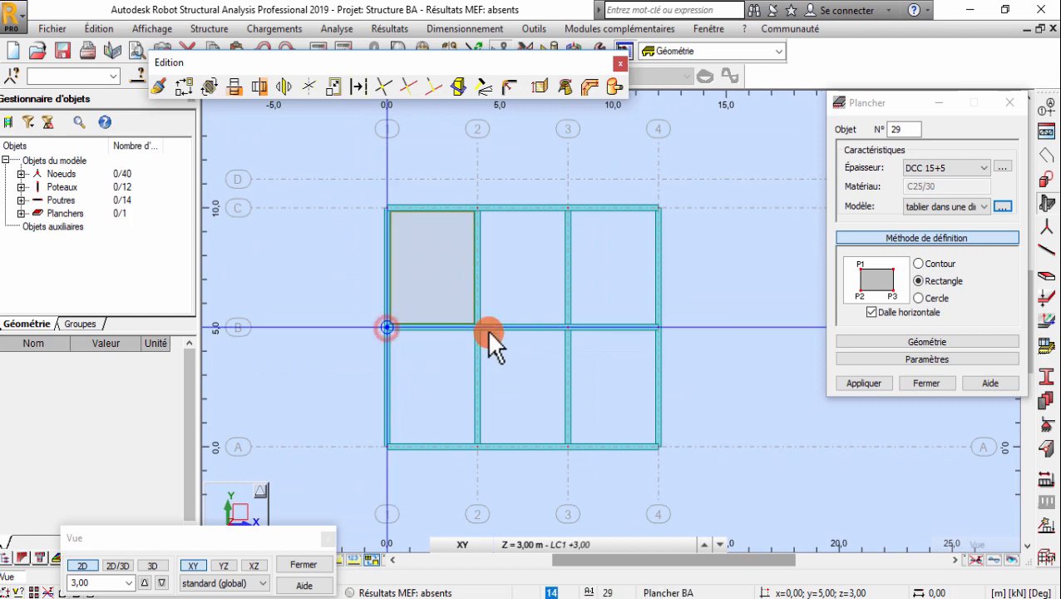
pyautogui.click(475, 438)
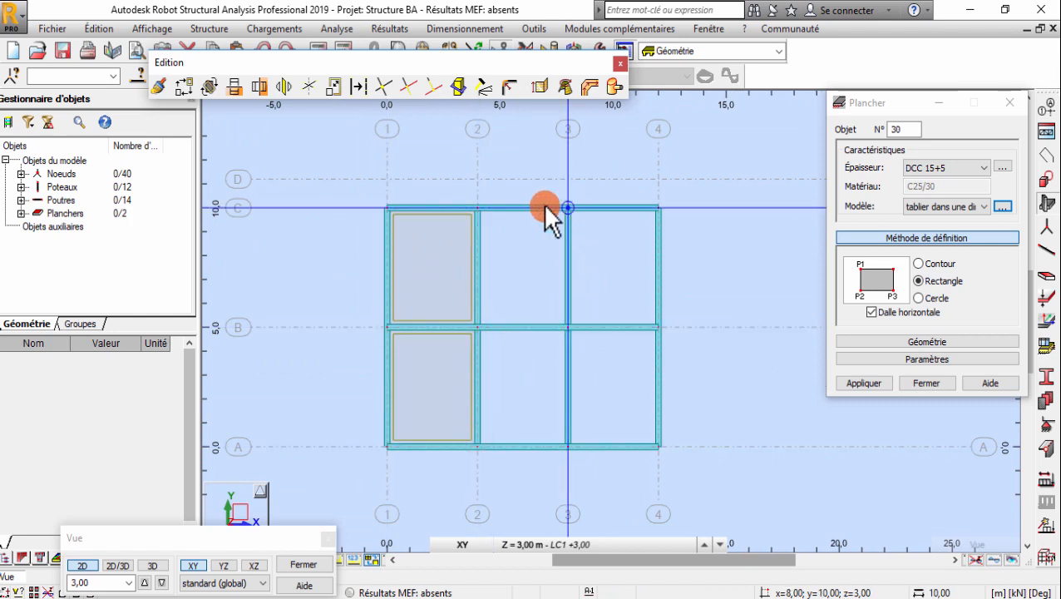
# Add rectangular DCC 15+5 floor panels over bays 2–3 and 3–4 between axes B and C.
pyautogui.click(477, 207)
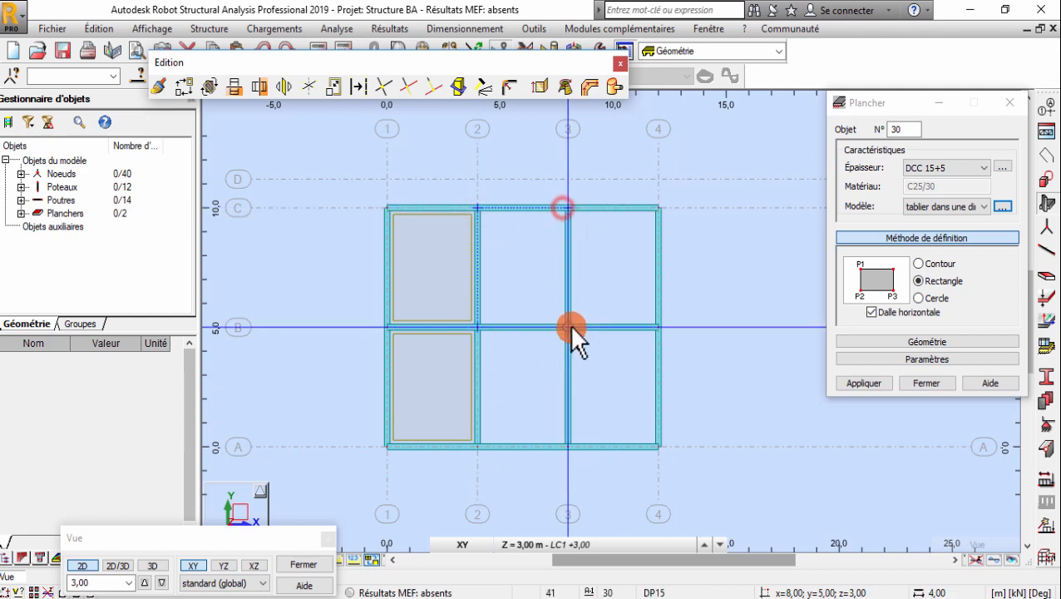
pyautogui.click(568, 326)
pyautogui.click(568, 207)
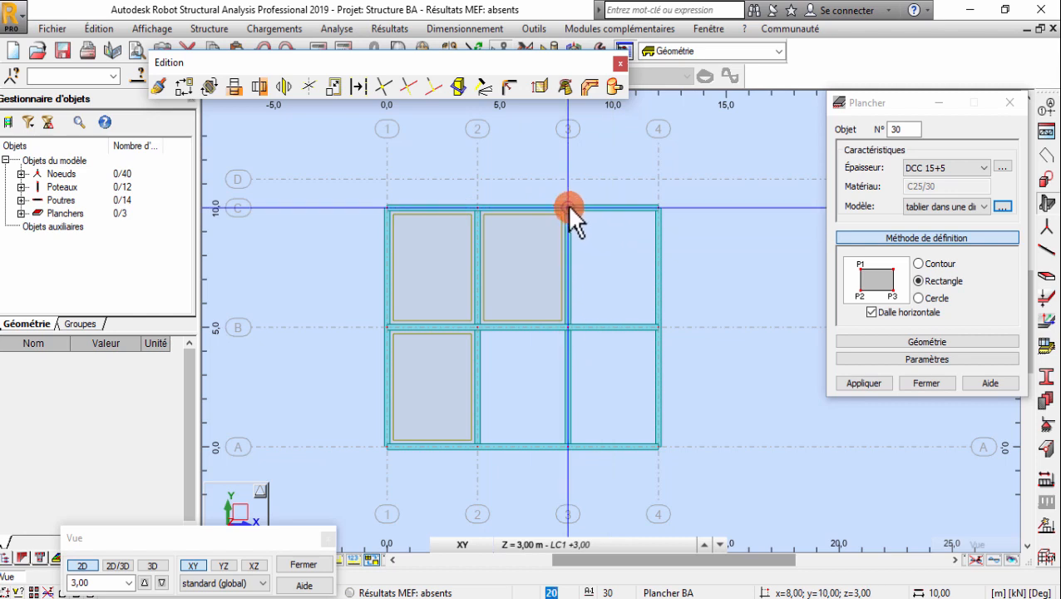
pyautogui.click(653, 326)
# Draw a rectangular DCC 15+5 floor panel over the bay between axes 3–4 and A–B.
pyautogui.click(655, 447)
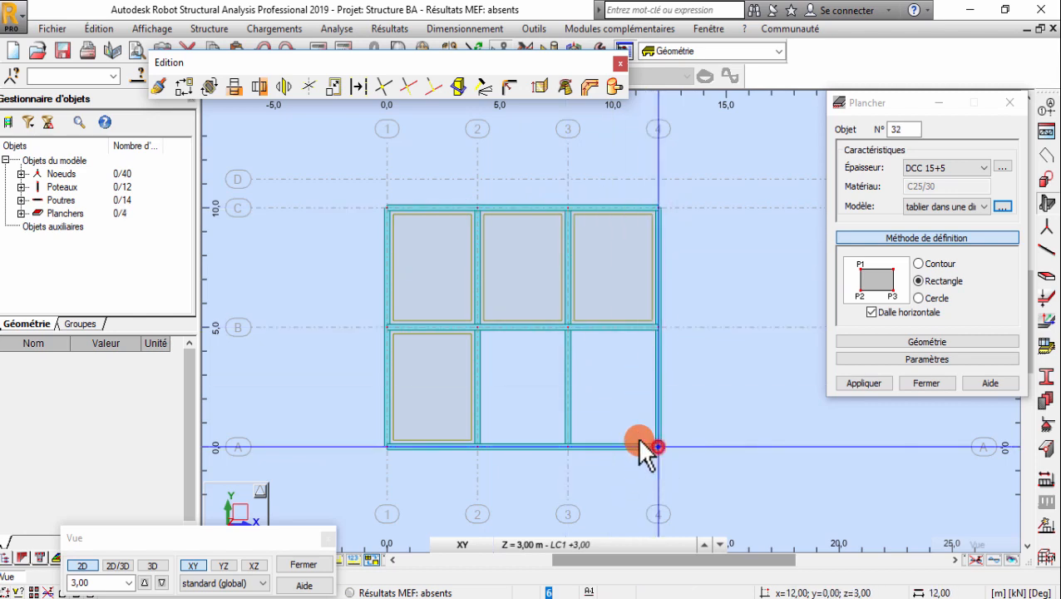
pyautogui.click(568, 446)
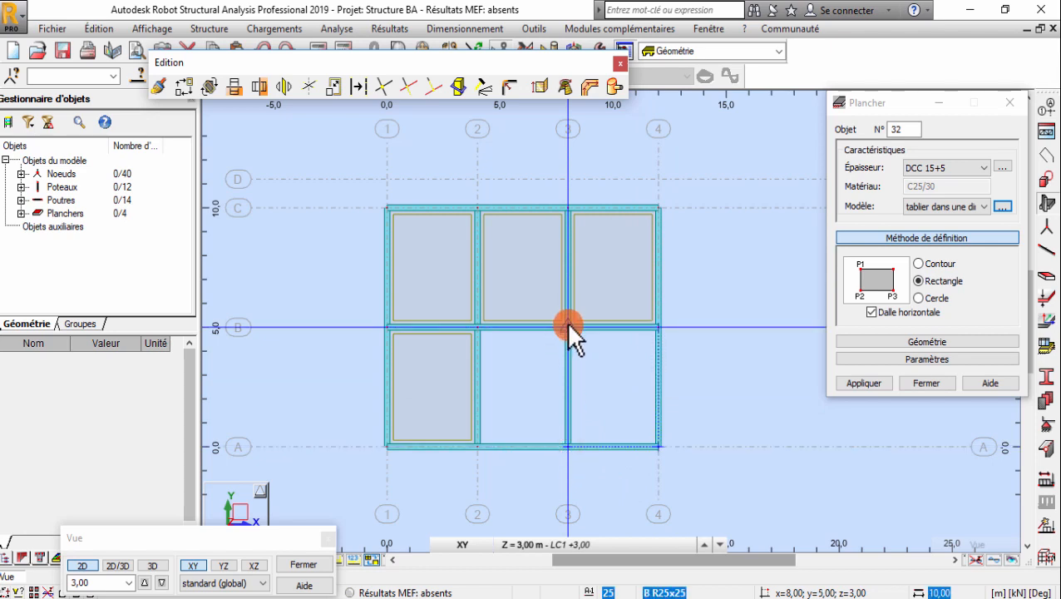
pyautogui.click(568, 326)
pyautogui.moveTo(530, 362); pyautogui.dragTo(504, 379, button='middle')
pyautogui.scroll(3, 503, 428)
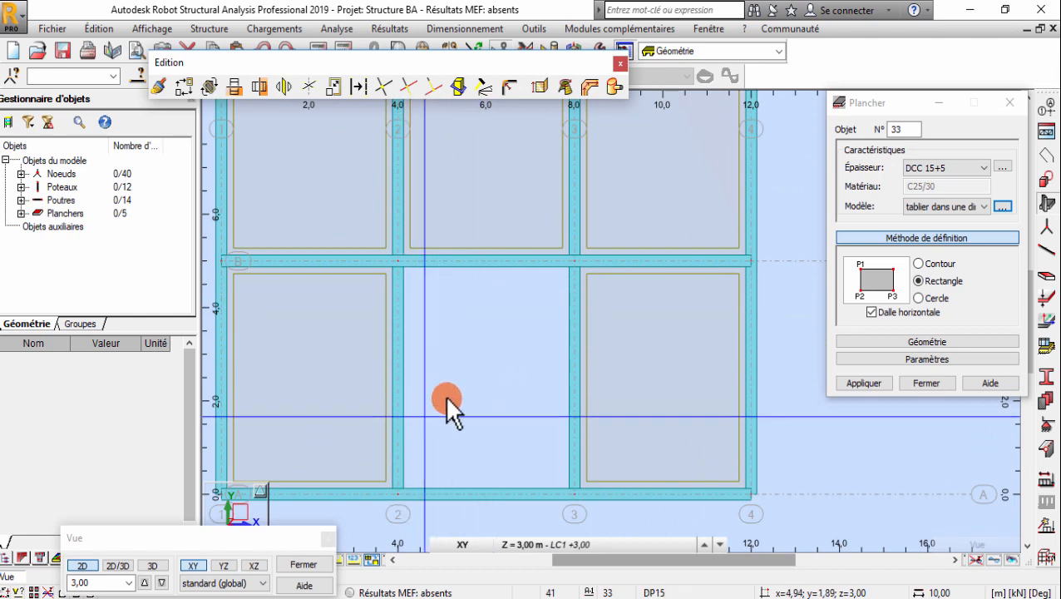
pyautogui.scroll(-3, 578, 409)
pyautogui.scroll(2, 509, 367)
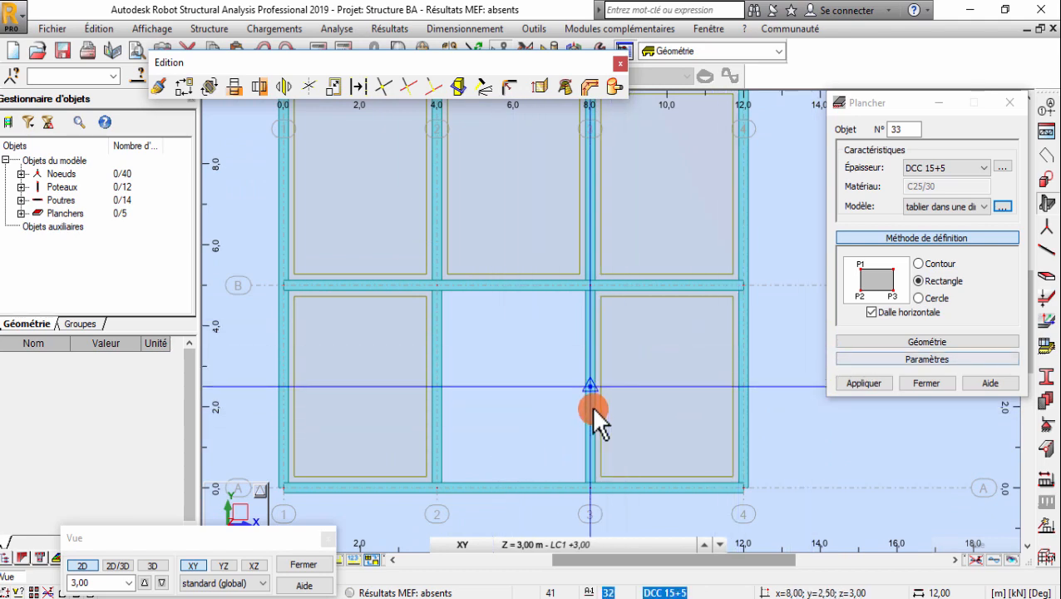
pyautogui.scroll(-2, 594, 416)
pyautogui.scroll(3, 574, 232)
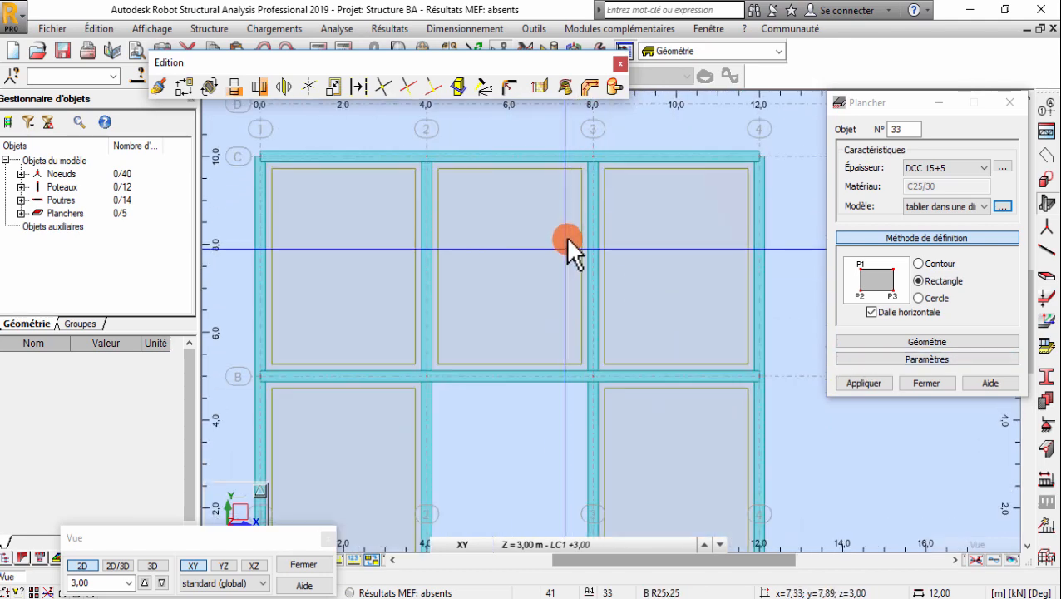
pyautogui.scroll(-2, 553, 212)
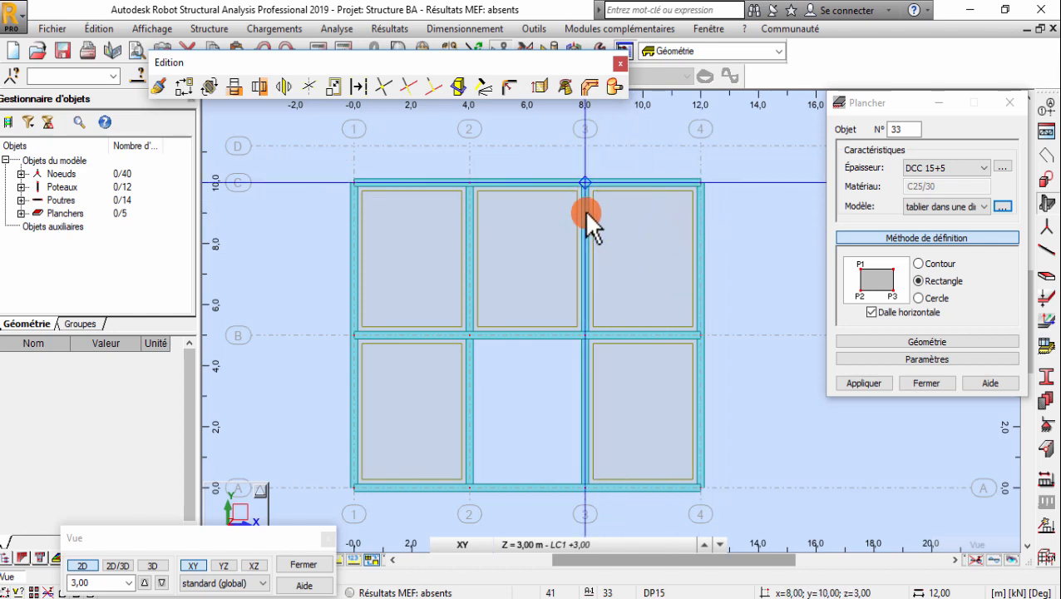
# Set the floor thickness to DP15 and draw a rectangular cantilever panel between axes 1–2 and C–D.
pyautogui.click(924, 166)
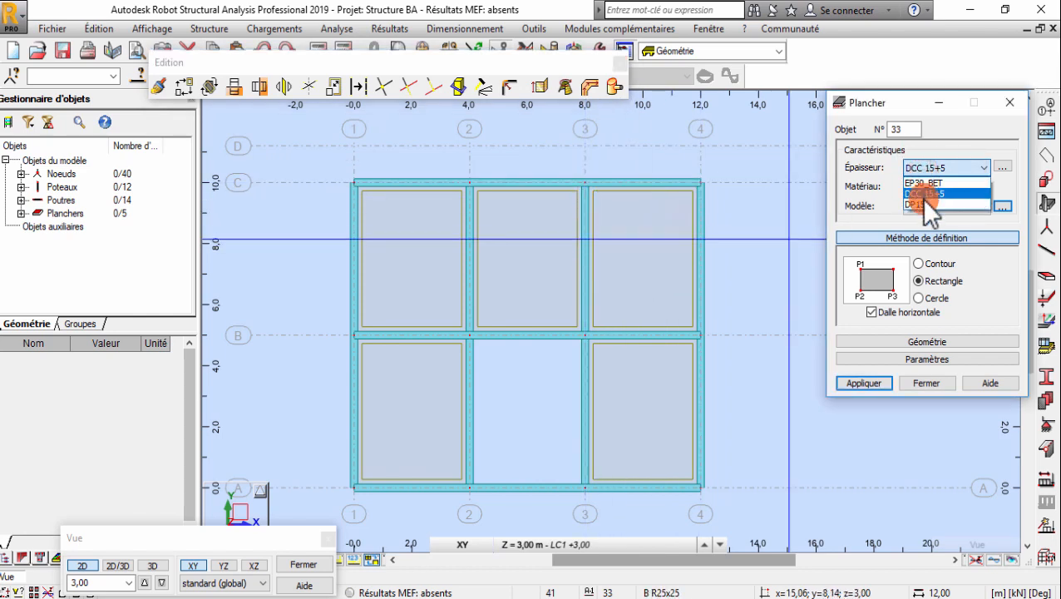
pyautogui.click(920, 201)
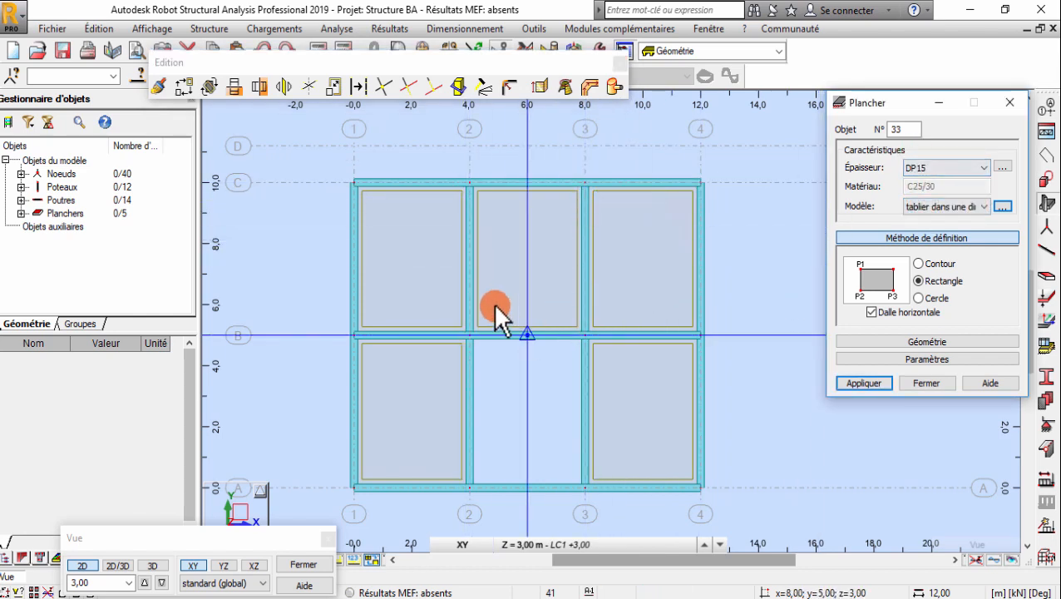
pyautogui.moveTo(467, 200); pyautogui.dragTo(431, 341, button='middle')
pyautogui.scroll(2, 314, 328)
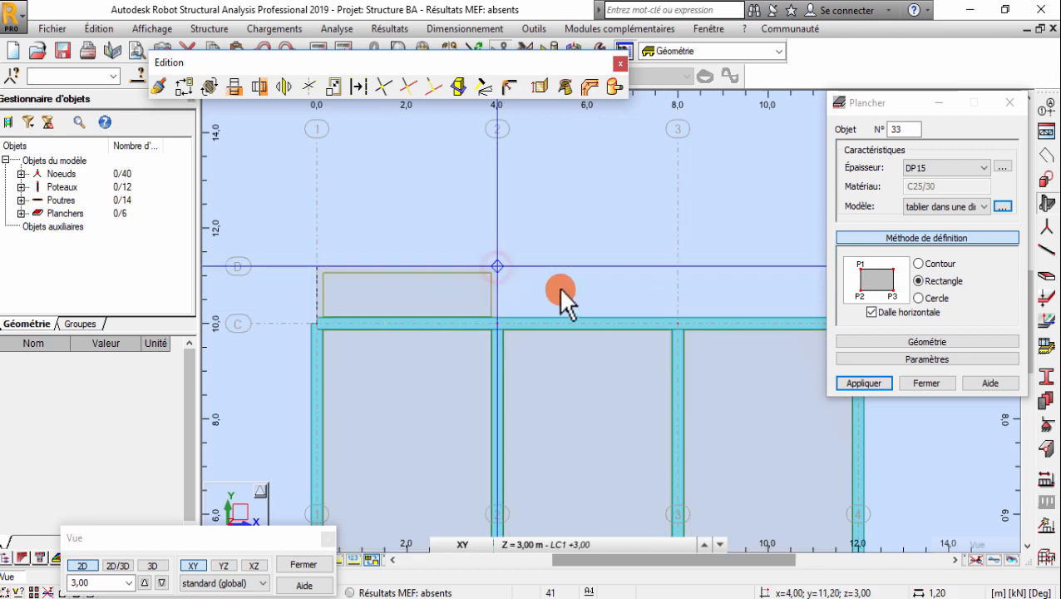
# Draw a second rectangular DP15 cantilever panel between axes 3–4 and C–D.
pyautogui.click(677, 322)
pyautogui.click(678, 272)
pyautogui.moveTo(513, 336); pyautogui.dragTo(358, 350, button='middle')
pyautogui.scroll(-3, 695, 212)
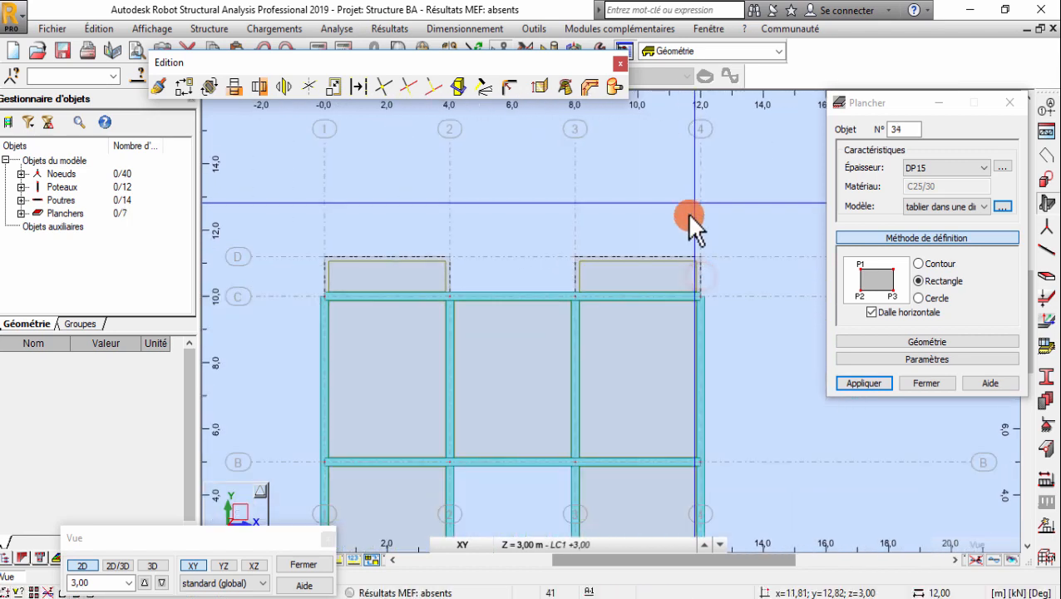
# Set the calculation model for new floors to coque and close the floor definition.
pyautogui.click(925, 201)
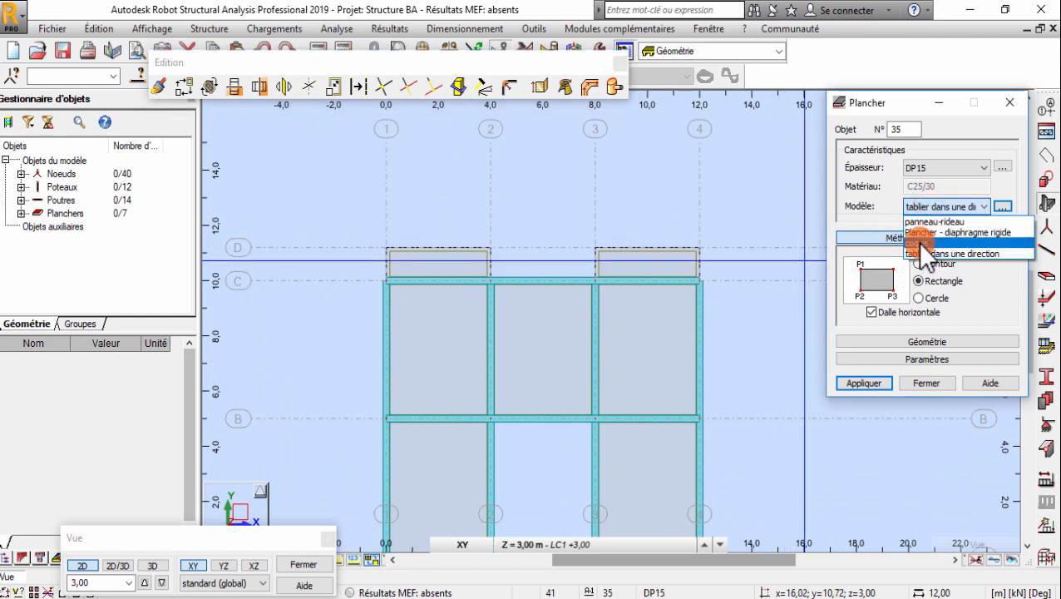
pyautogui.click(922, 243)
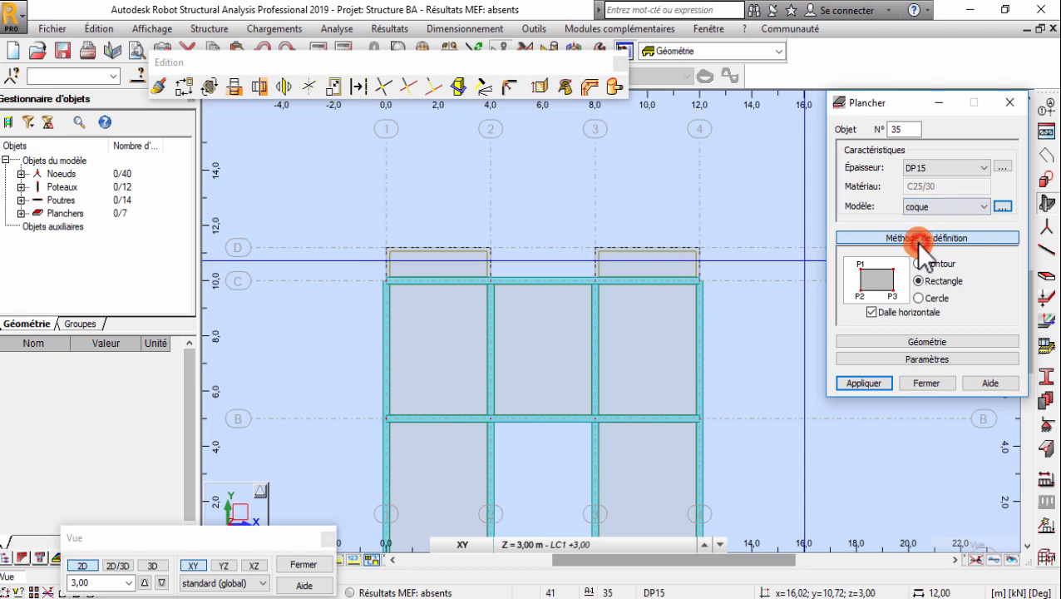
pyautogui.click(1013, 105)
# Select both DP15 panels between axes C and D and change their calculation model to coque.
pyautogui.moveTo(730, 252); pyautogui.dragTo(388, 250)
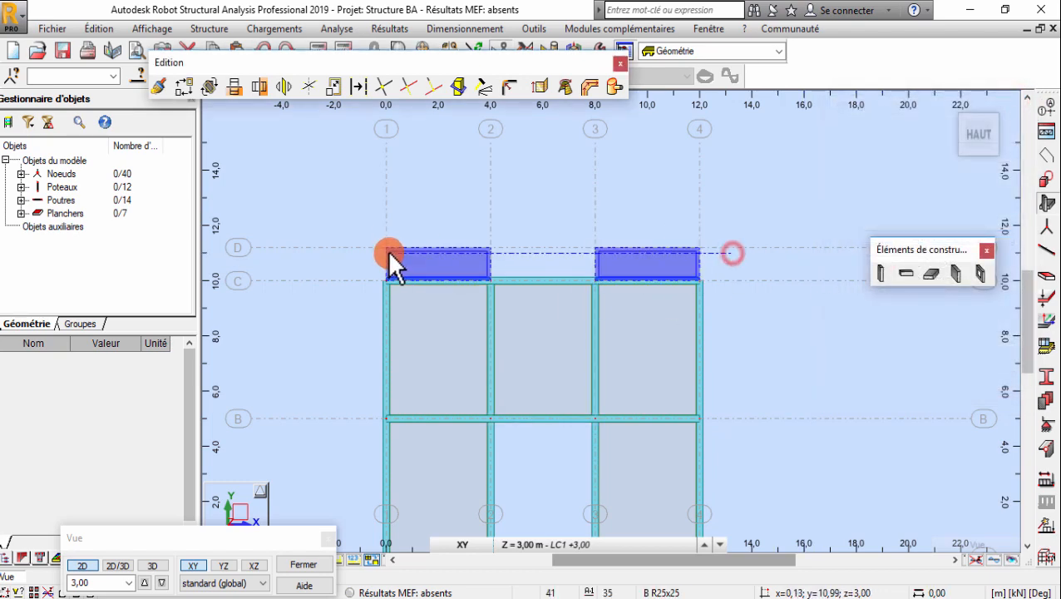
pyautogui.moveTo(415, 285); pyautogui.dragTo(456, 232, button='middle')
pyautogui.moveTo(193, 394); pyautogui.dragTo(176, 452)
pyautogui.click(111, 392)
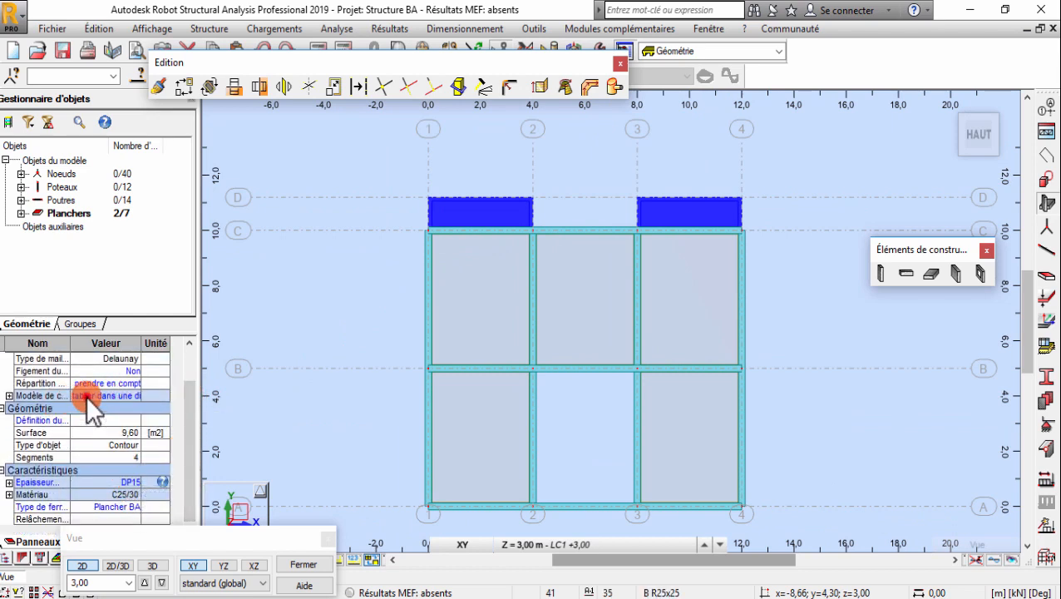
pyautogui.click(86, 396)
pyautogui.click(84, 422)
pyautogui.click(337, 255)
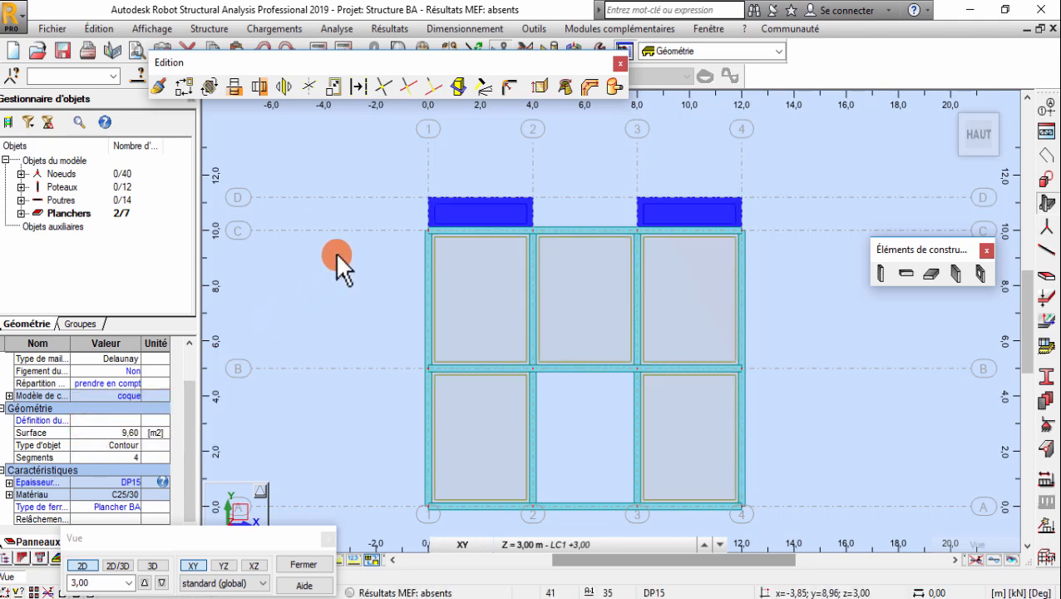
# Examine the properties of the DP15 panel between axes 1–2 and C–D and its edge along the beam on axis C.
pyautogui.click(369, 246)
pyautogui.click(467, 208)
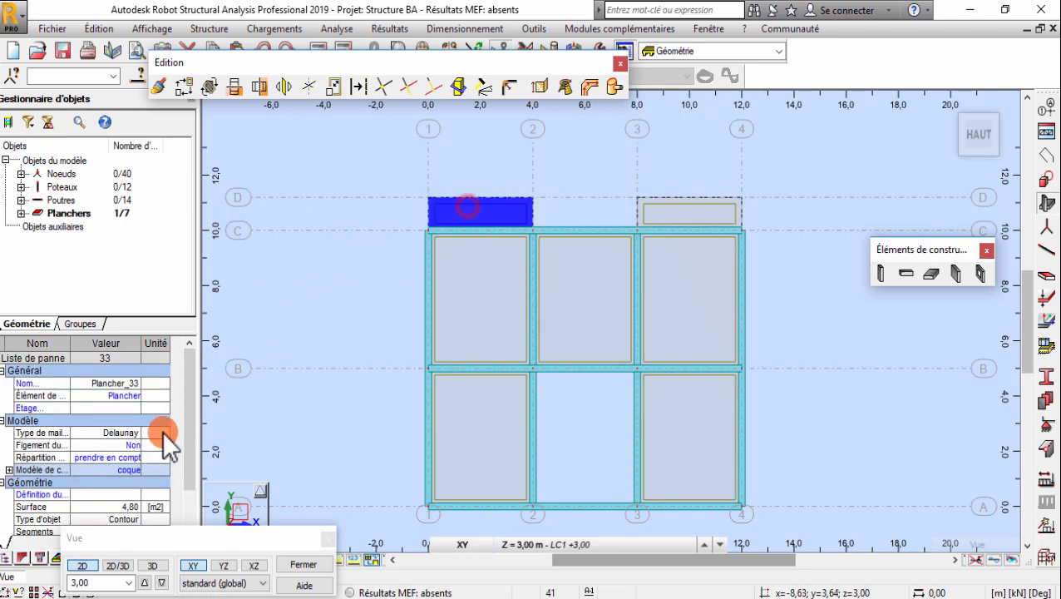
pyautogui.scroll(4, 446, 200)
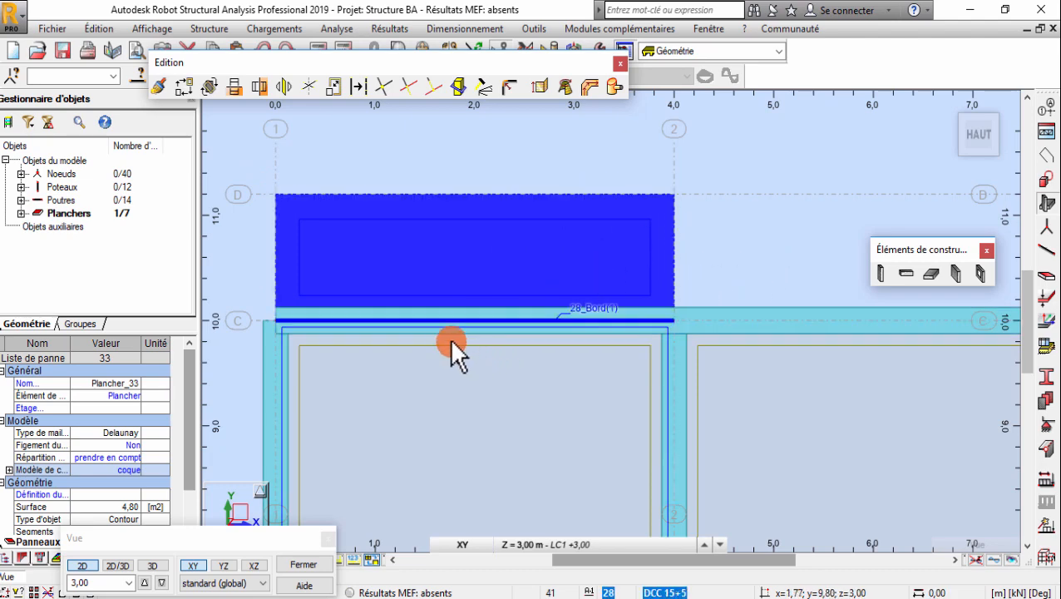
pyautogui.scroll(3, 470, 279)
pyautogui.scroll(-2, 749, 284)
pyautogui.scroll(4, 576, 266)
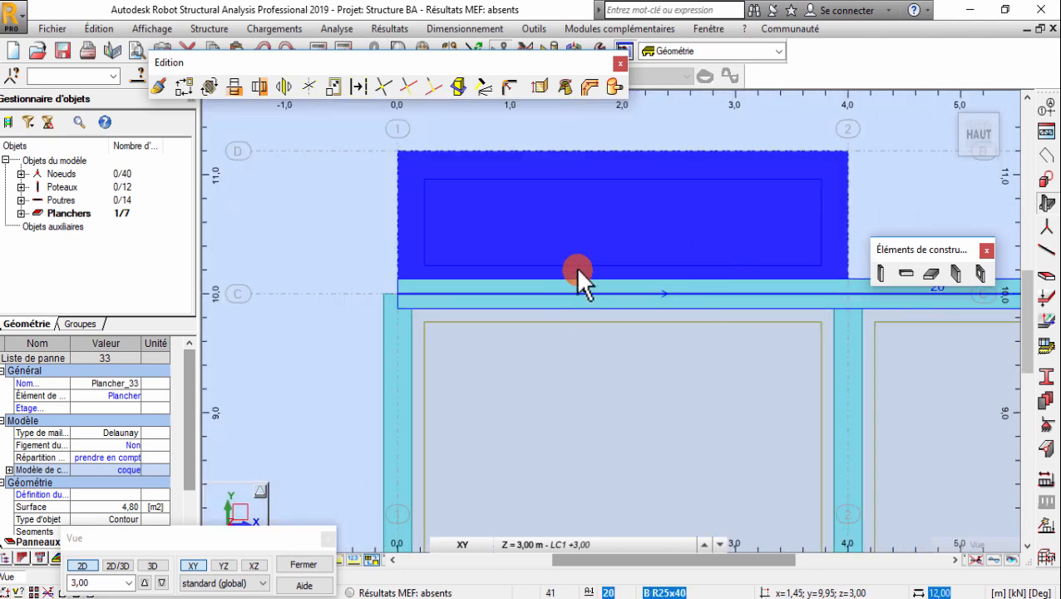
pyautogui.scroll(-3, 531, 308)
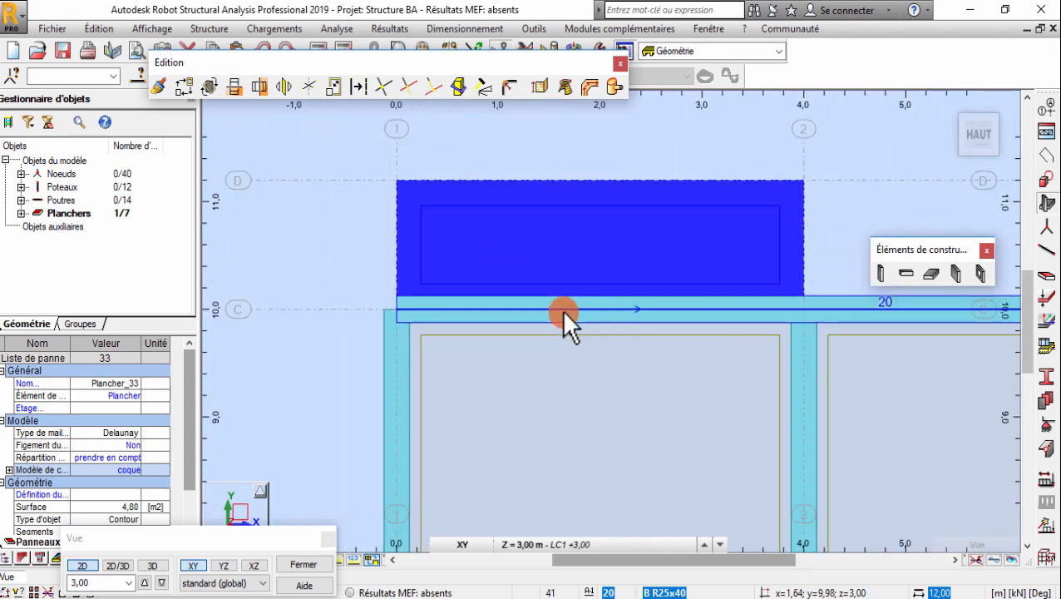
pyautogui.click(548, 247)
pyautogui.scroll(-1, 548, 248)
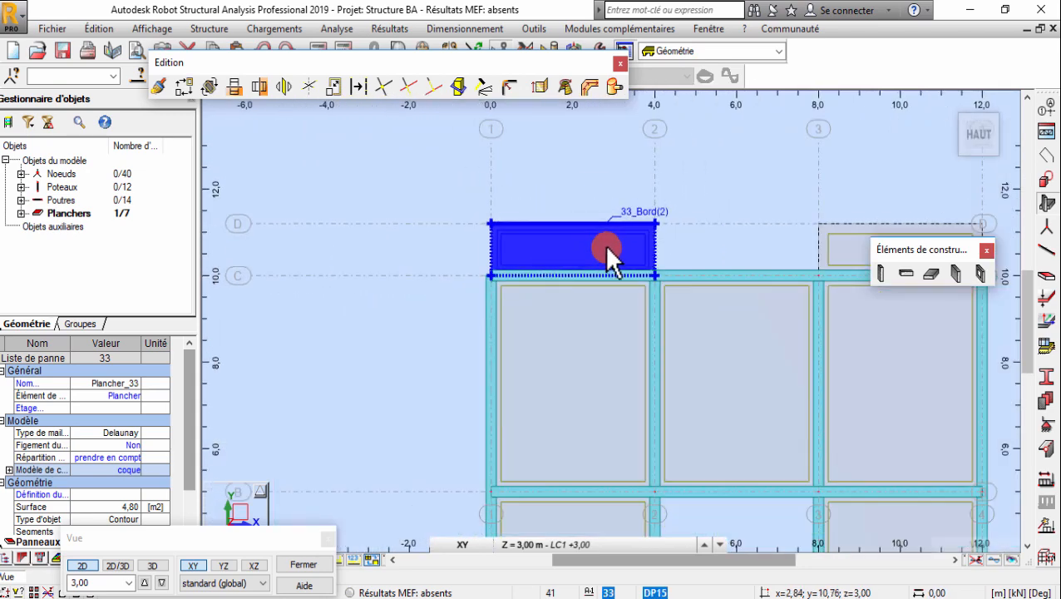
pyautogui.scroll(-1, 657, 222)
pyautogui.moveTo(692, 307); pyautogui.dragTo(622, 222, button='middle')
pyautogui.click(538, 299)
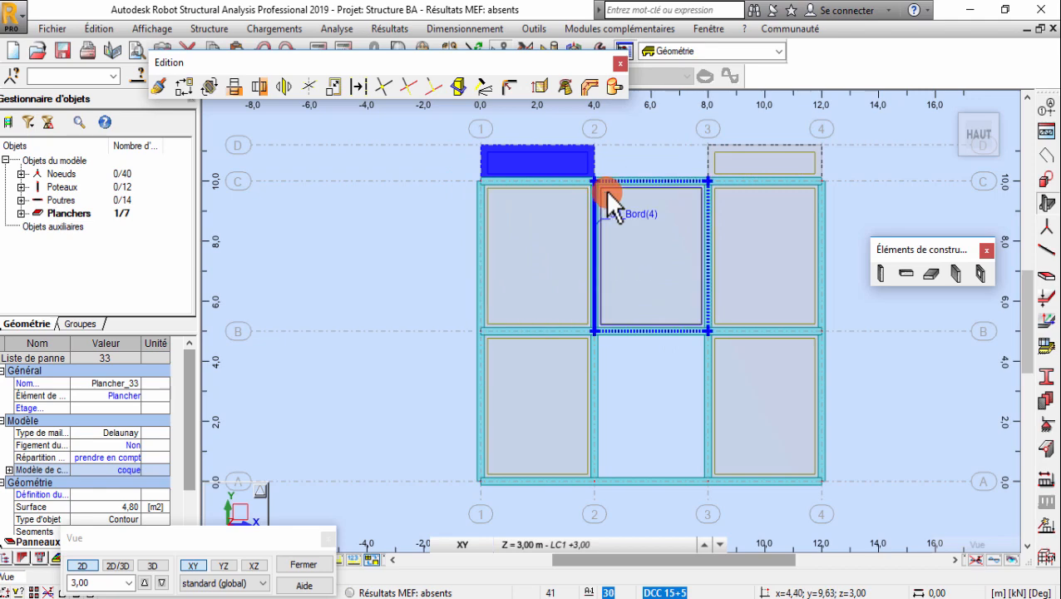
pyautogui.moveTo(830, 315); pyautogui.dragTo(741, 334, button='middle')
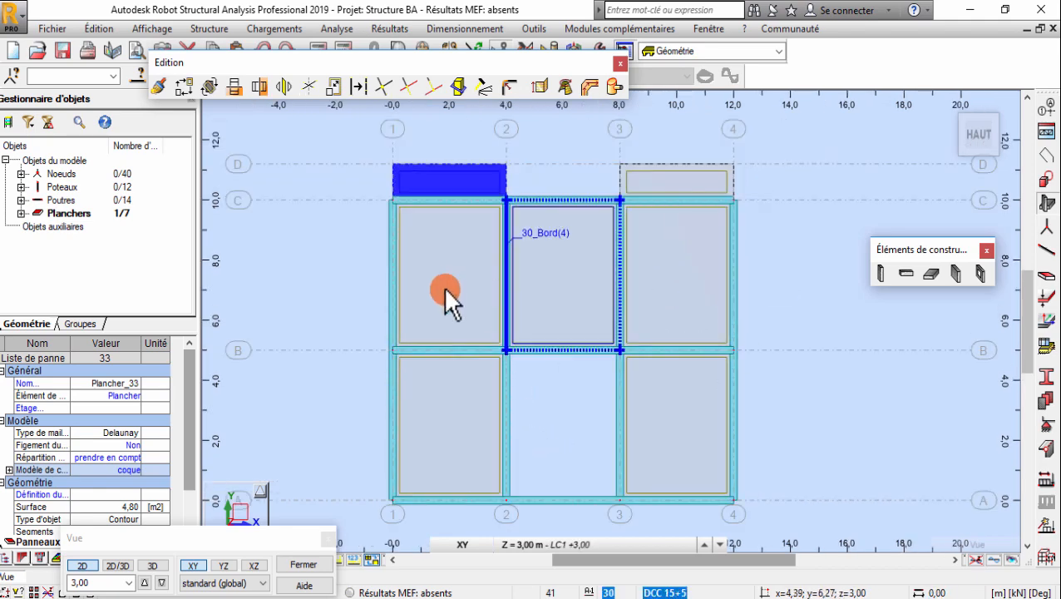
# Turn on the display of the panels' load distribution direction in the Panneaux / EF display attributes.
pyautogui.rightClick(279, 358)
pyautogui.click(260, 515)
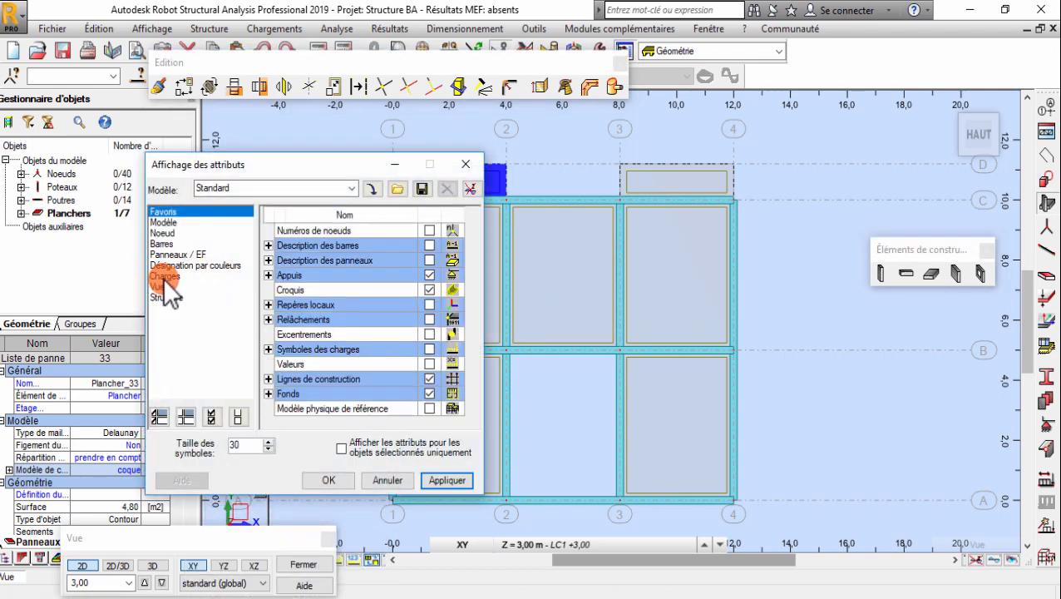
pyautogui.click(164, 276)
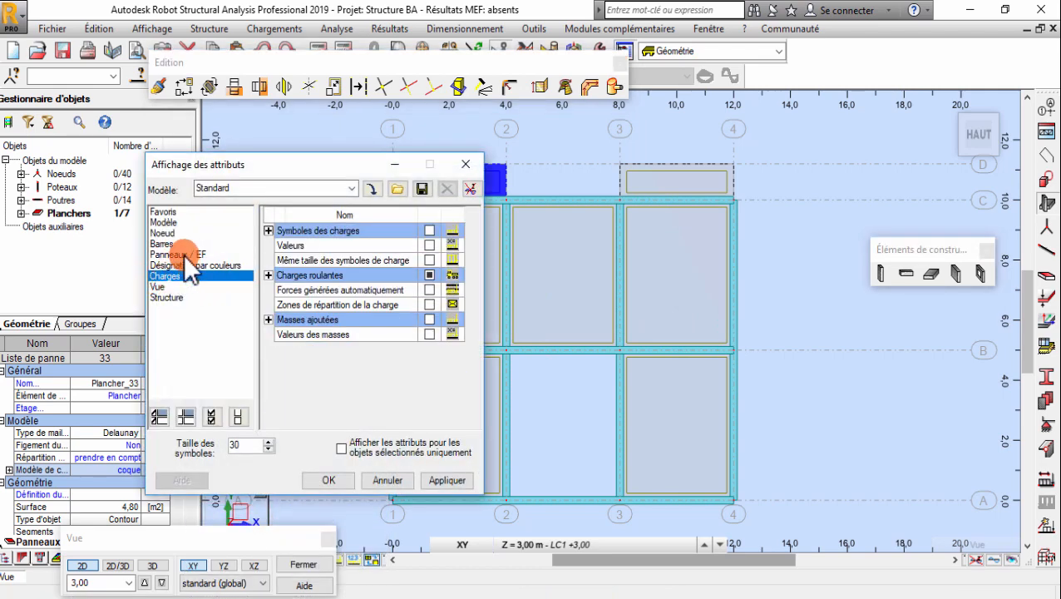
pyautogui.click(179, 255)
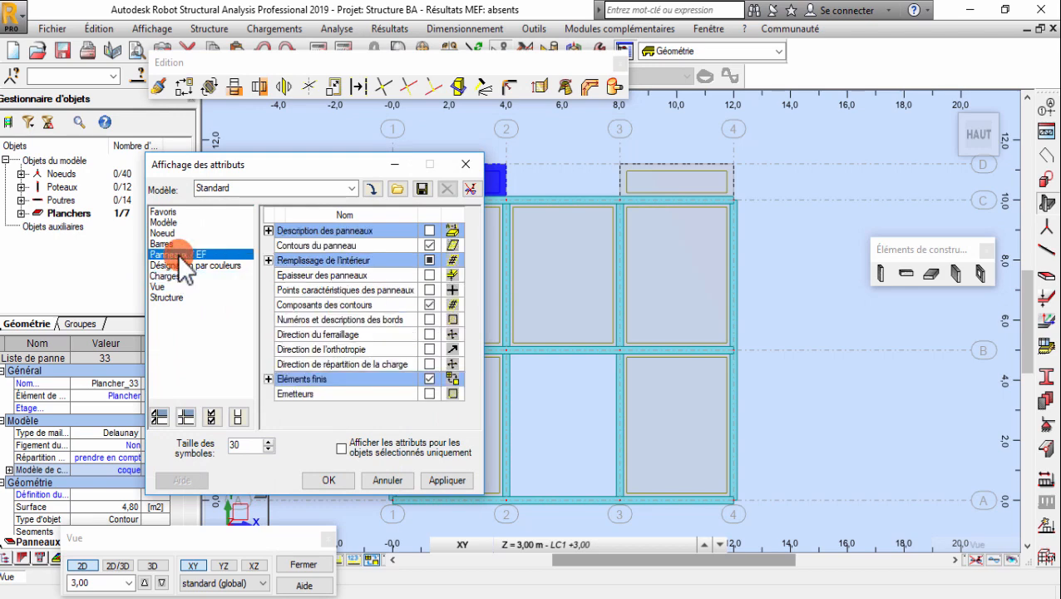
pyautogui.click(429, 364)
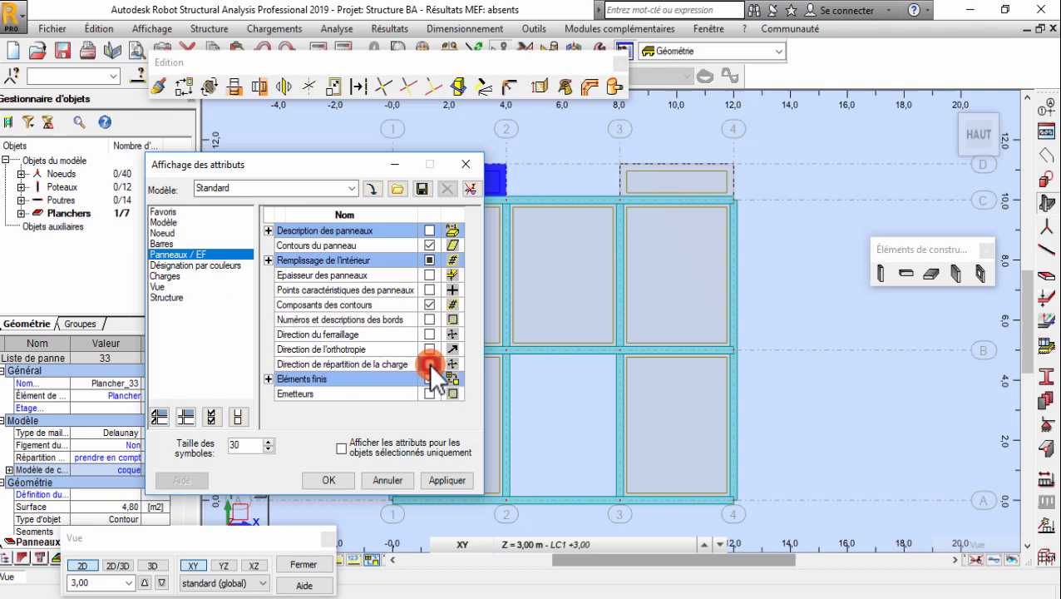
pyautogui.click(433, 480)
pyautogui.moveTo(345, 174); pyautogui.dragTo(224, 206)
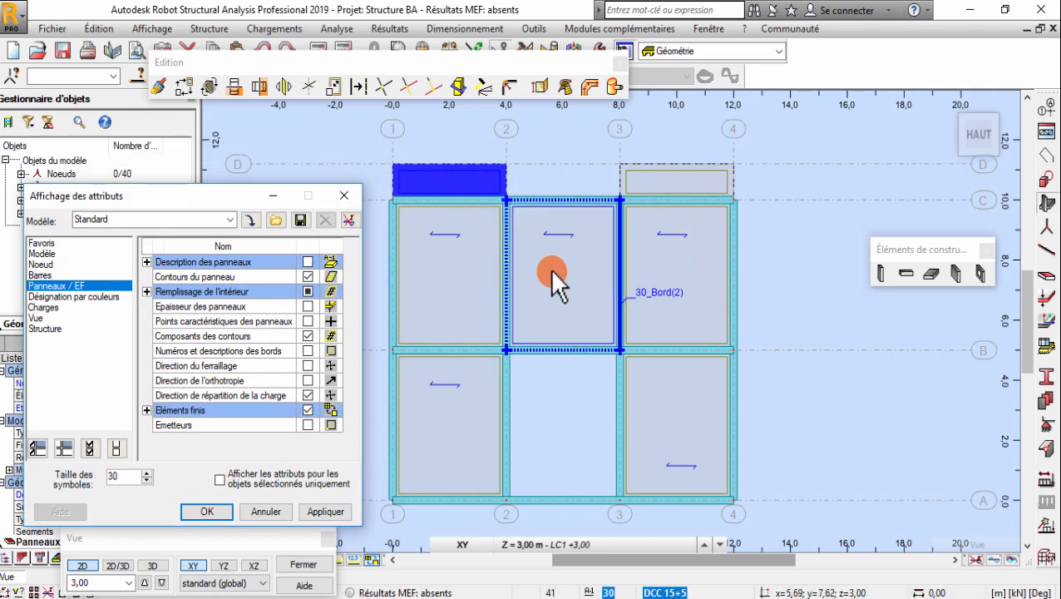
# Examine the load distribution direction of each DCC 15+5 panel relative to the surrounding beams.
pyautogui.moveTo(551, 277); pyautogui.dragTo(595, 287, button='middle')
pyautogui.click(616, 194)
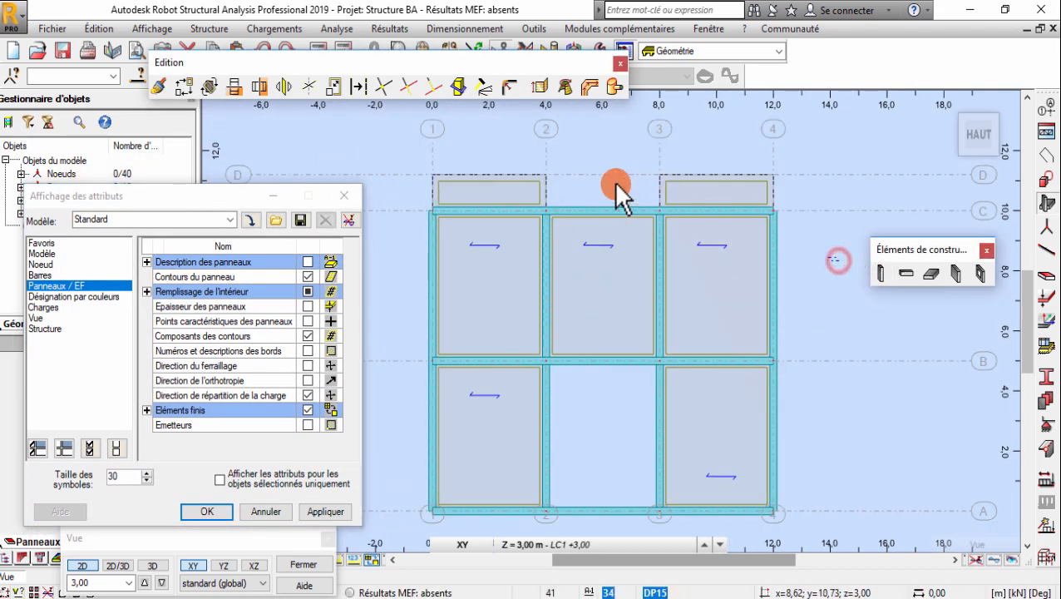
pyautogui.scroll(1, 526, 273)
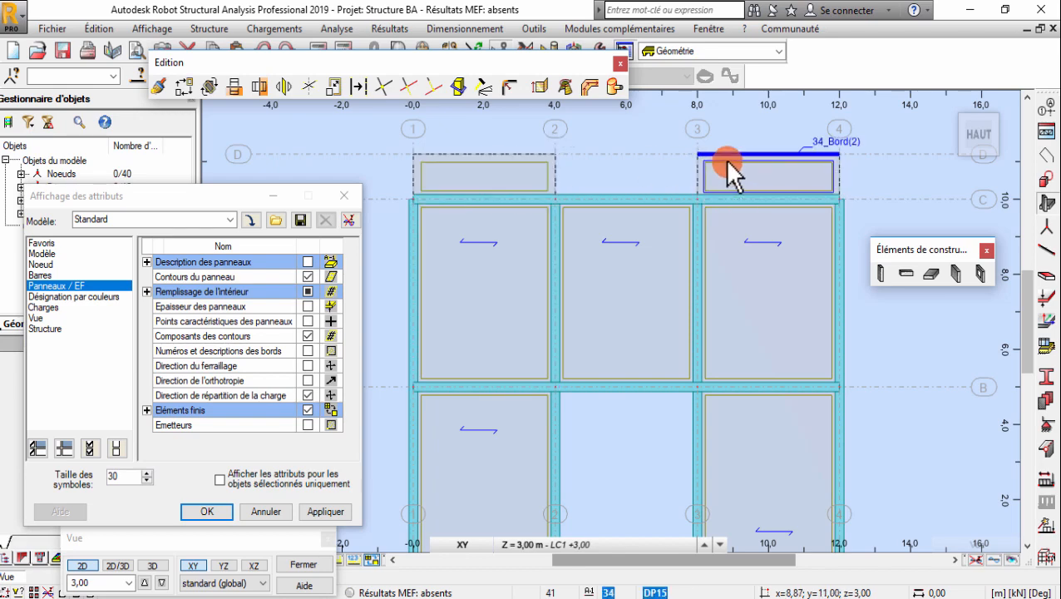
pyautogui.moveTo(542, 258); pyautogui.dragTo(539, 245, button='middle')
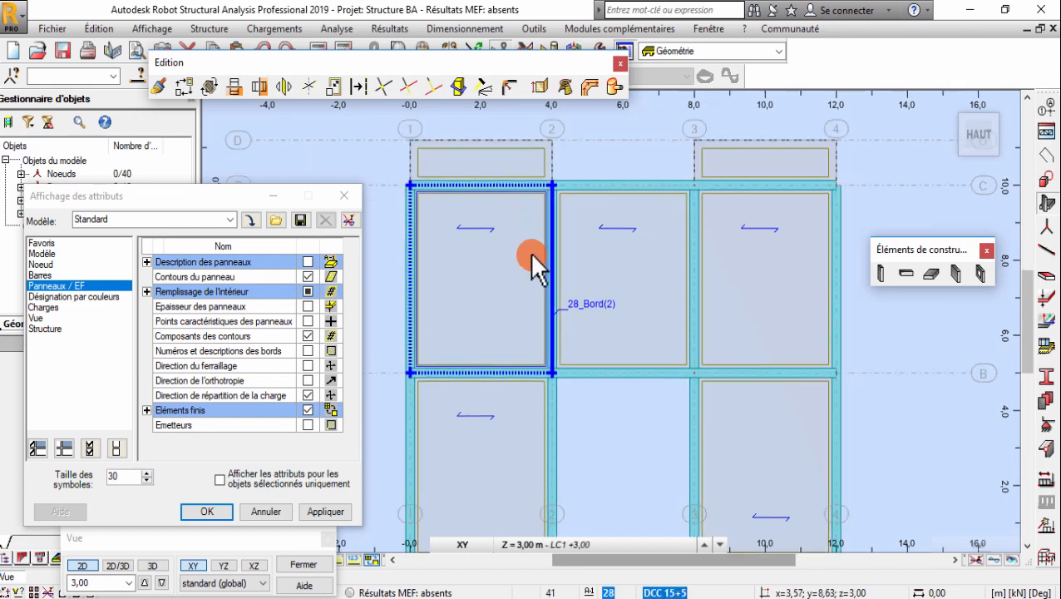
pyautogui.moveTo(597, 320); pyautogui.dragTo(590, 290, button='middle')
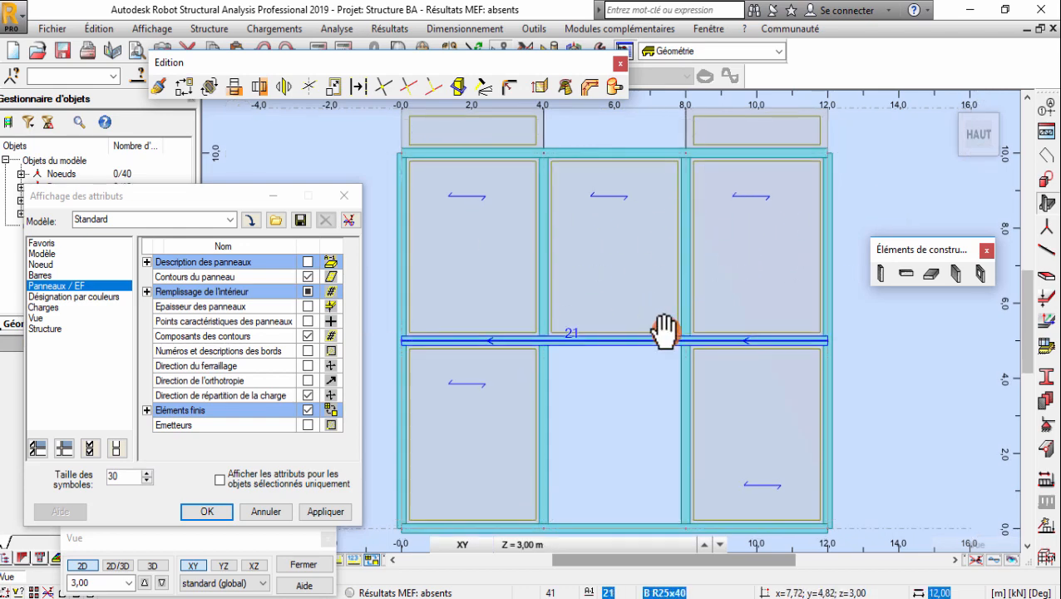
pyautogui.moveTo(675, 350); pyautogui.dragTo(652, 318, button='middle')
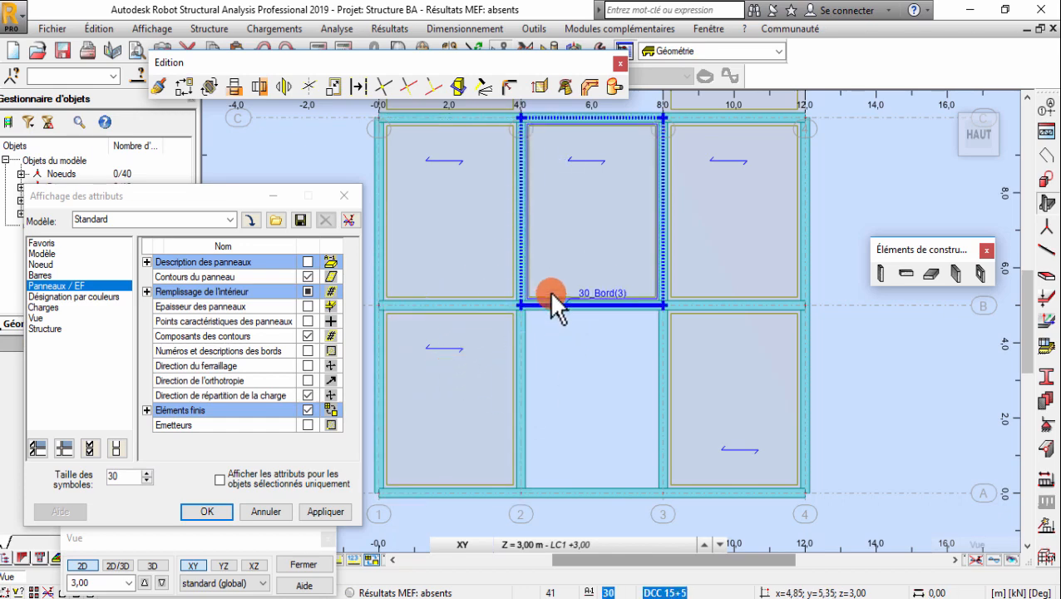
pyautogui.moveTo(549, 291); pyautogui.dragTo(595, 321, button='middle')
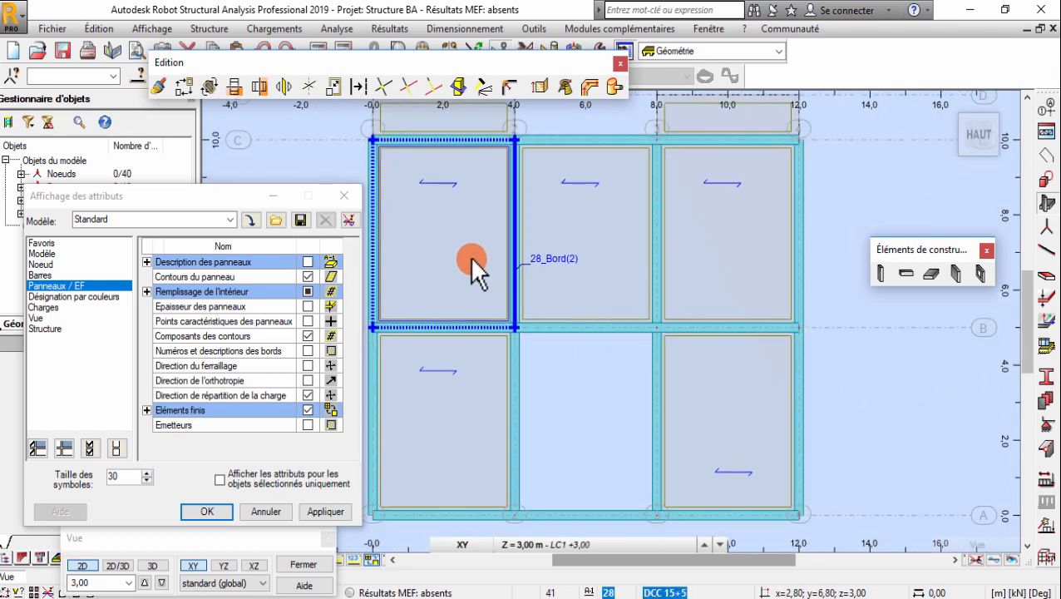
pyautogui.moveTo(489, 250)
pyautogui.mouseDown(button='middle')
pyautogui.moveTo(486, 232)
pyautogui.moveTo(487, 241)
pyautogui.mouseUp(button='middle')
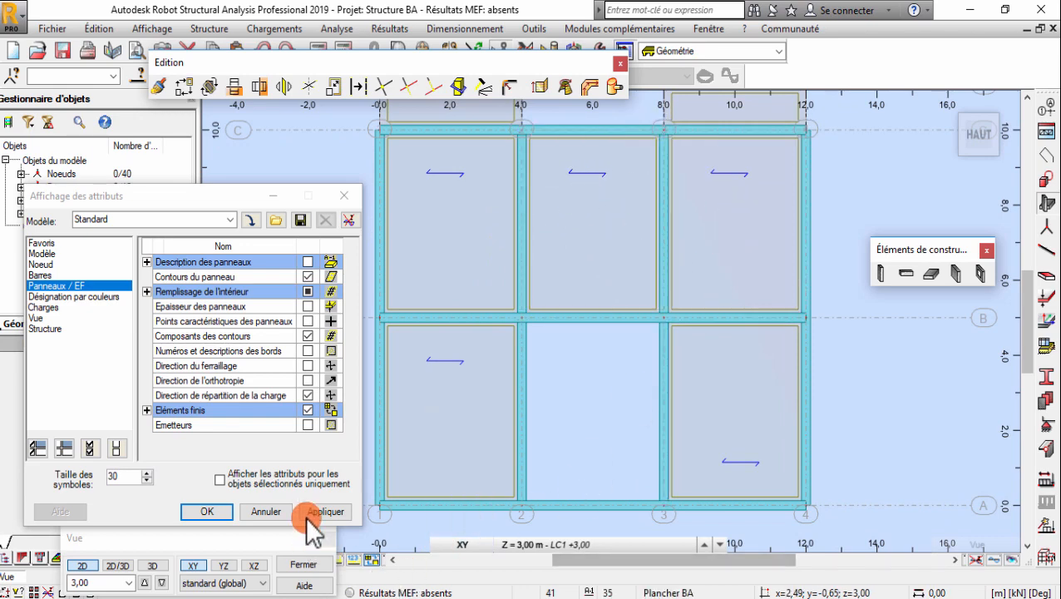
# Close the view settings and display the local axes of the panels and beams on the +3,00 floor.
pyautogui.moveTo(239, 190); pyautogui.dragTo(186, 111)
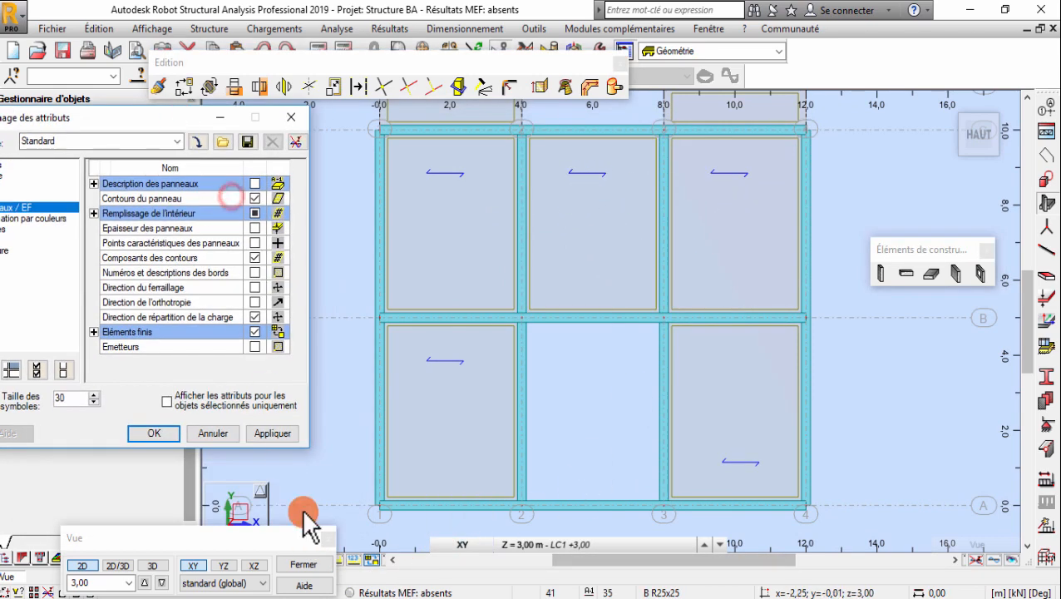
pyautogui.click(303, 564)
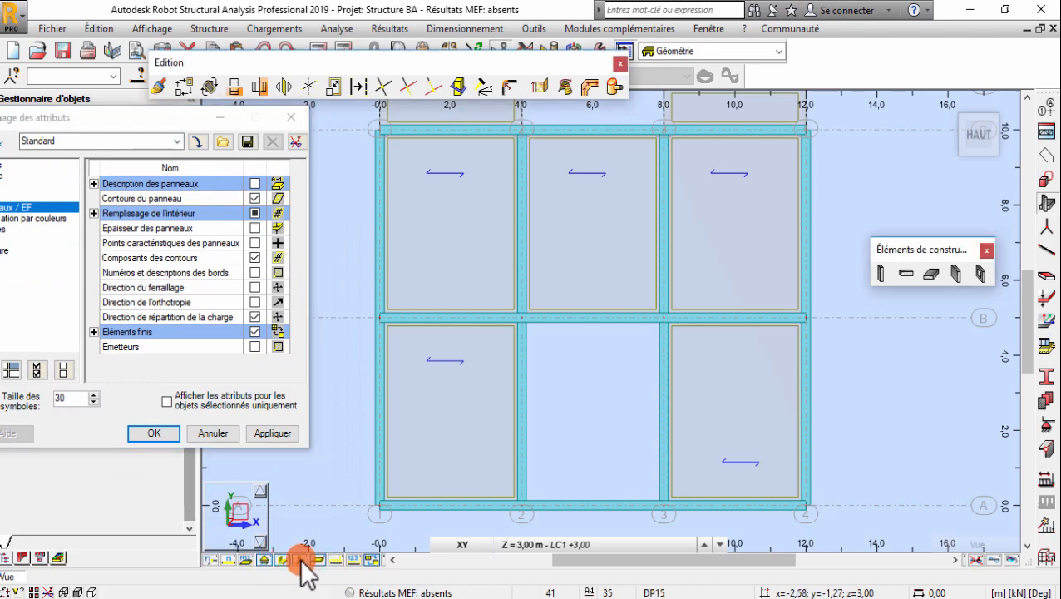
pyautogui.click(301, 560)
pyautogui.scroll(1, 439, 212)
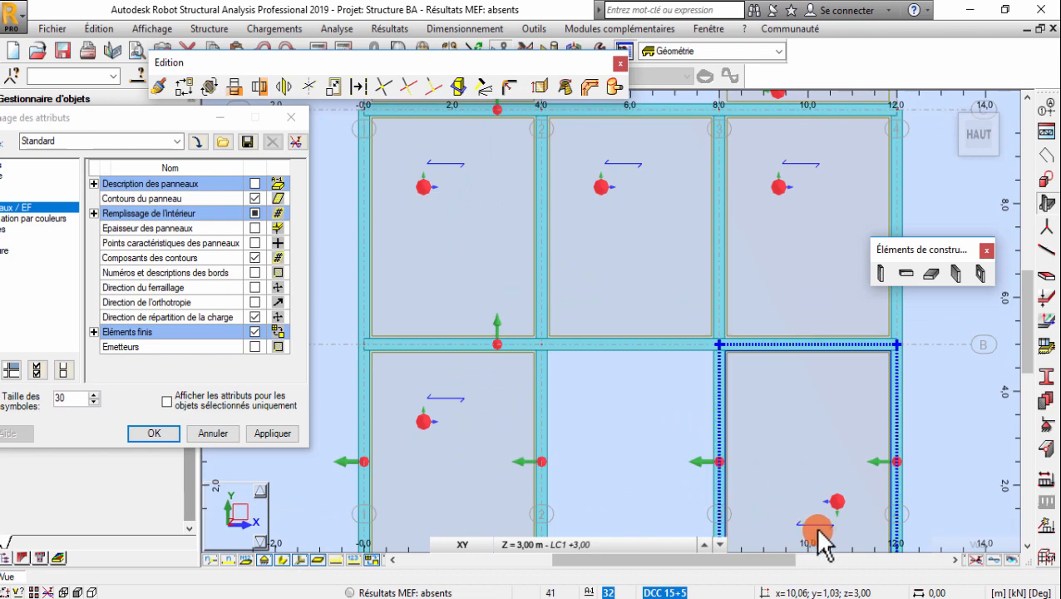
pyautogui.moveTo(813, 504); pyautogui.dragTo(763, 461, button='middle')
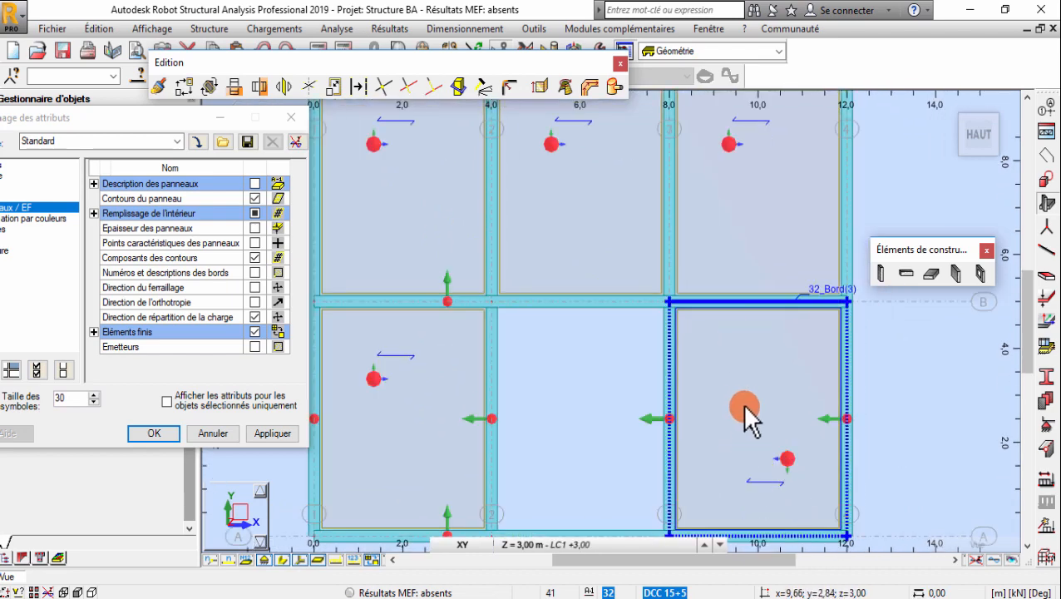
pyautogui.scroll(-2, 759, 416)
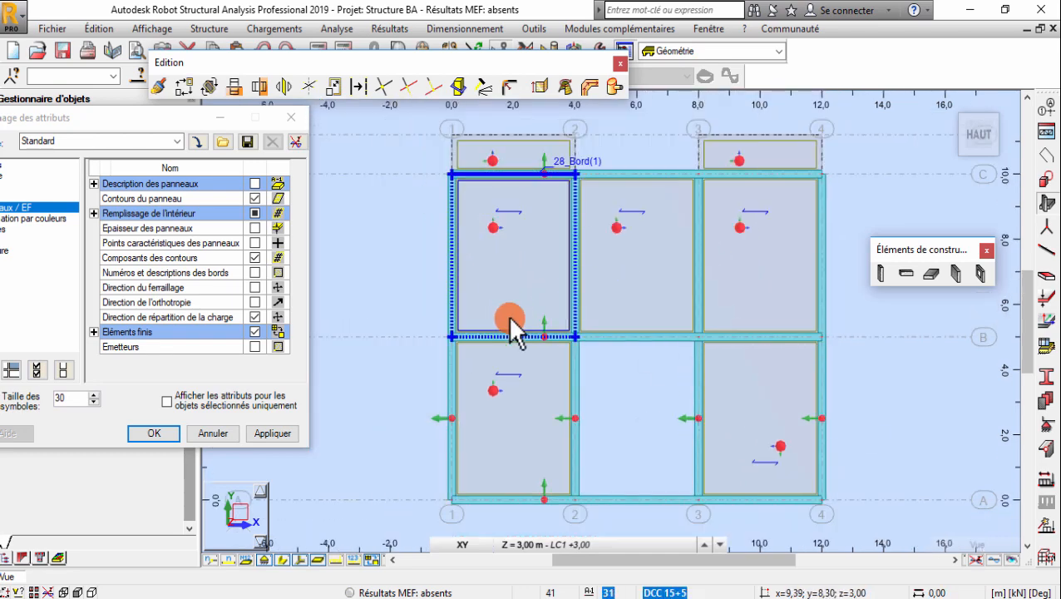
# Define the panels' local X axis in Cartesian coordinates as vector 0,00; 5,00; 0,00, picked along axis 2 from B to C.
pyautogui.click(209, 29)
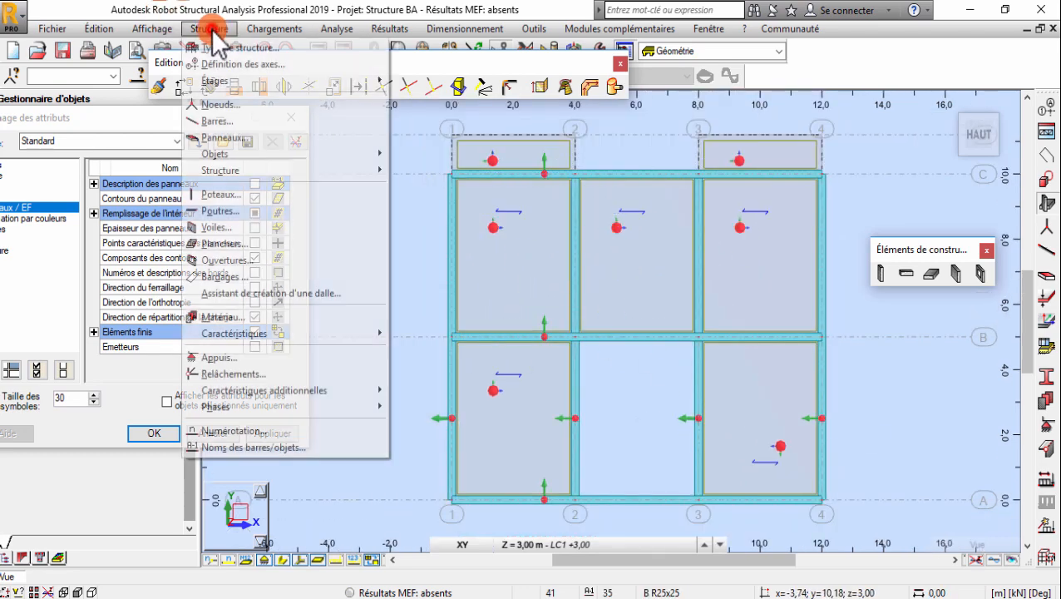
pyautogui.moveTo(324, 389)
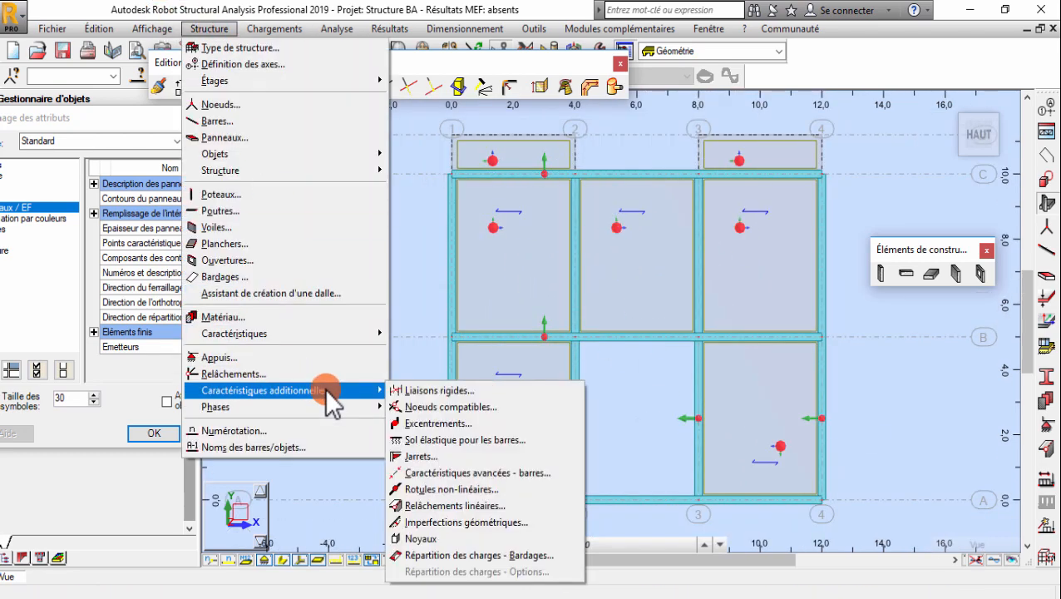
pyautogui.moveTo(350, 337)
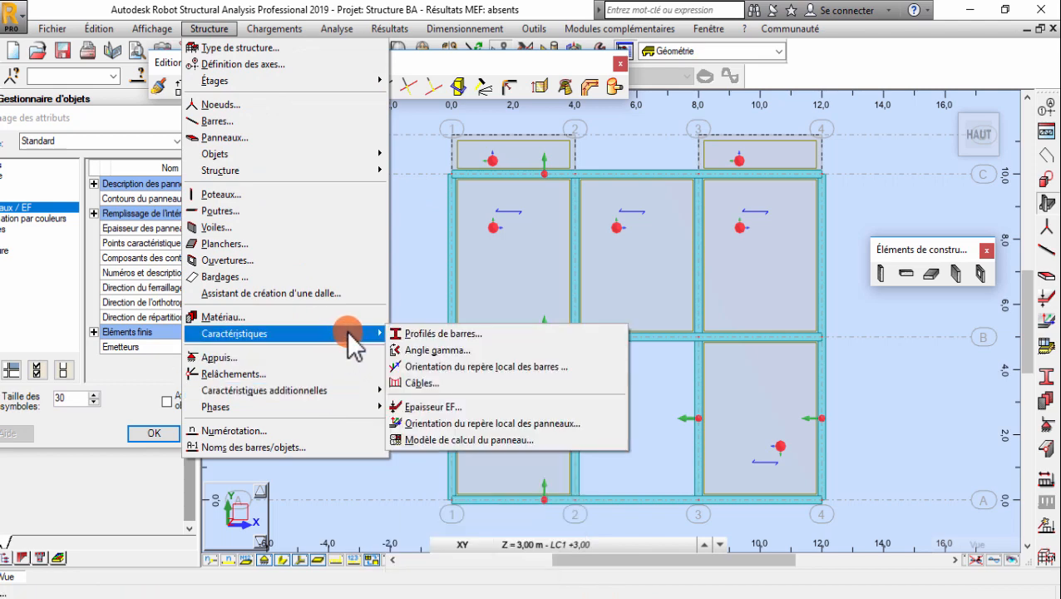
pyautogui.click(426, 424)
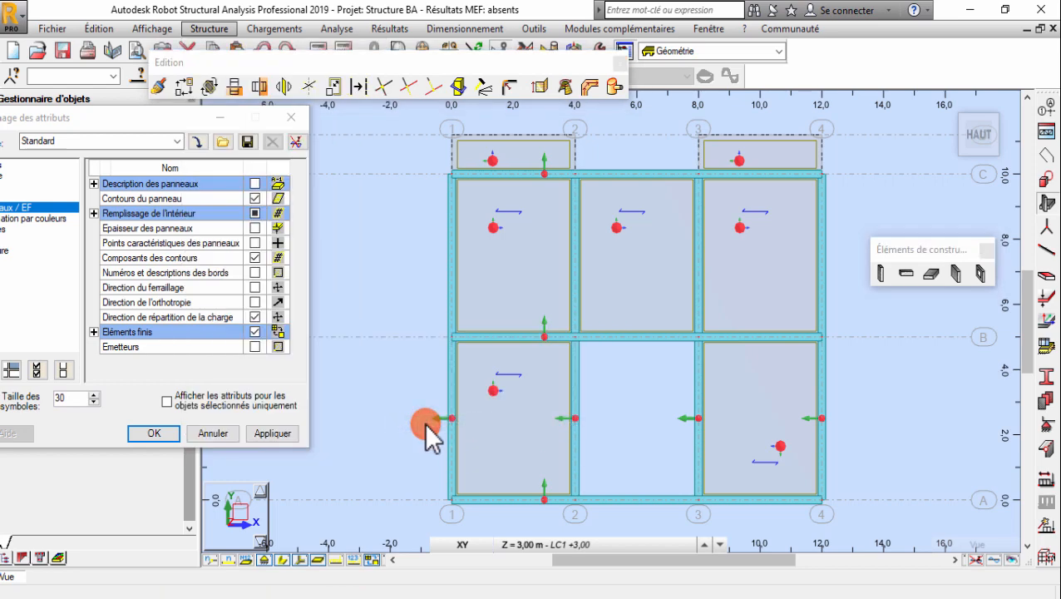
pyautogui.moveTo(582, 99); pyautogui.dragTo(227, 137)
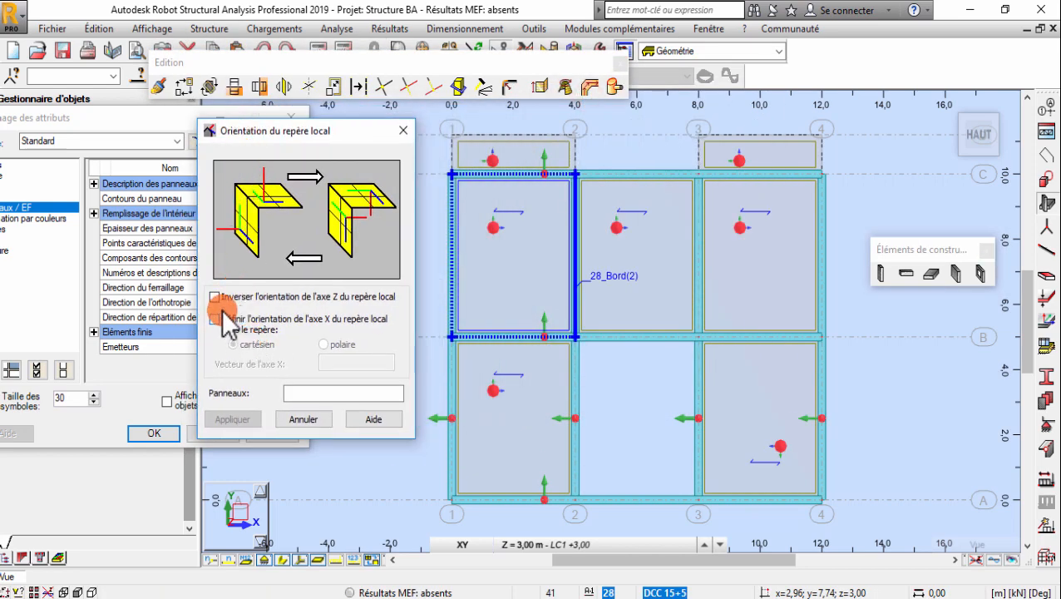
pyautogui.click(215, 319)
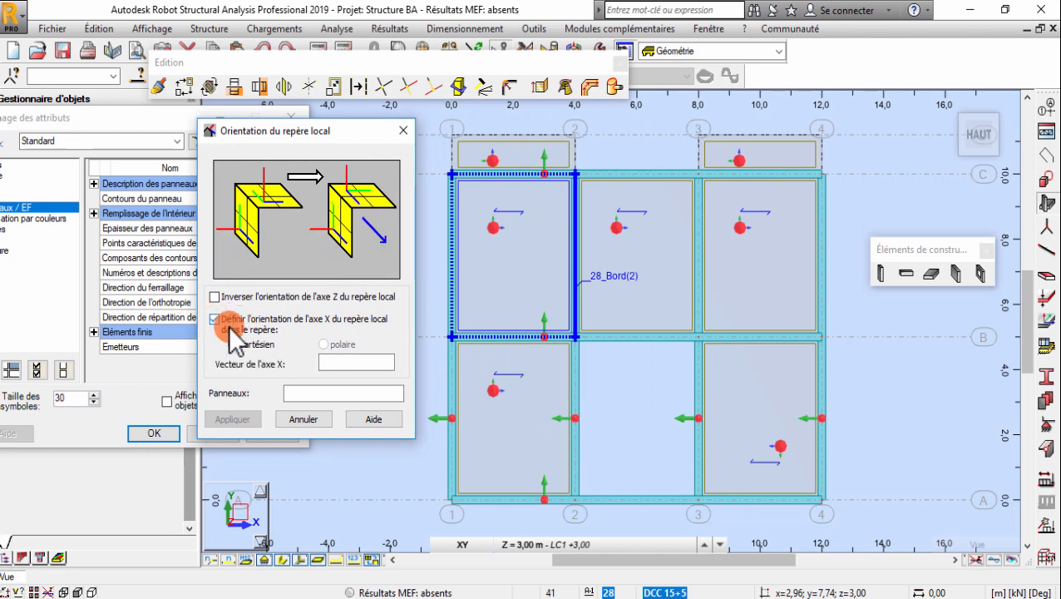
pyautogui.click(327, 360)
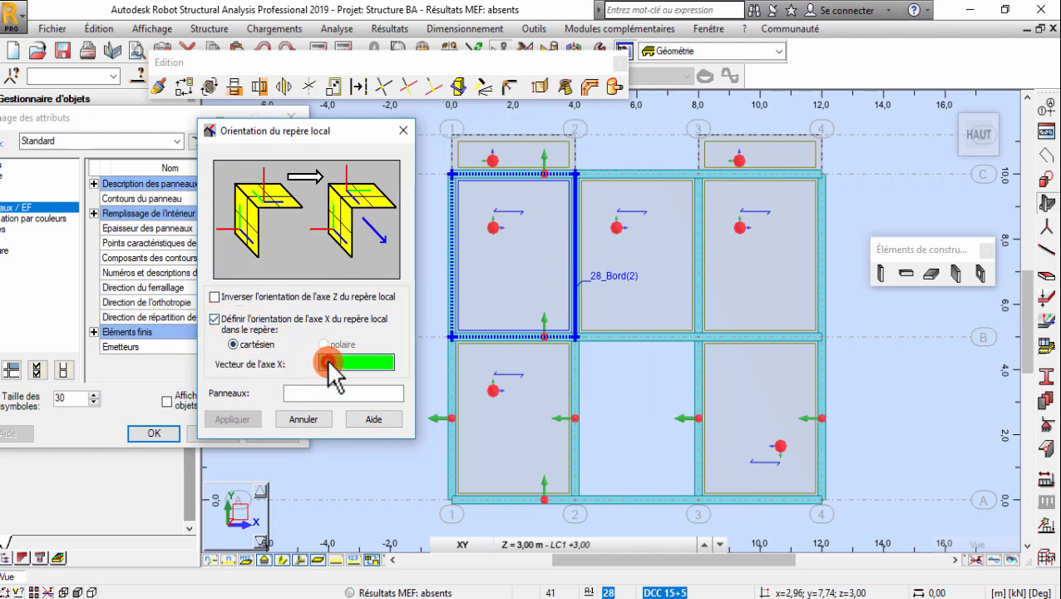
pyautogui.click(574, 337)
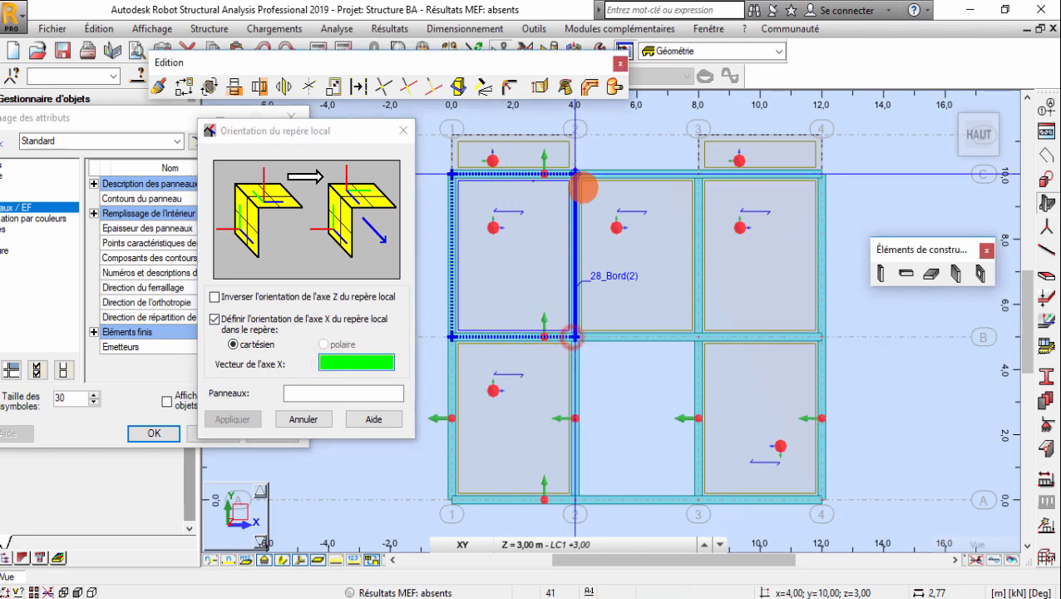
pyautogui.click(573, 173)
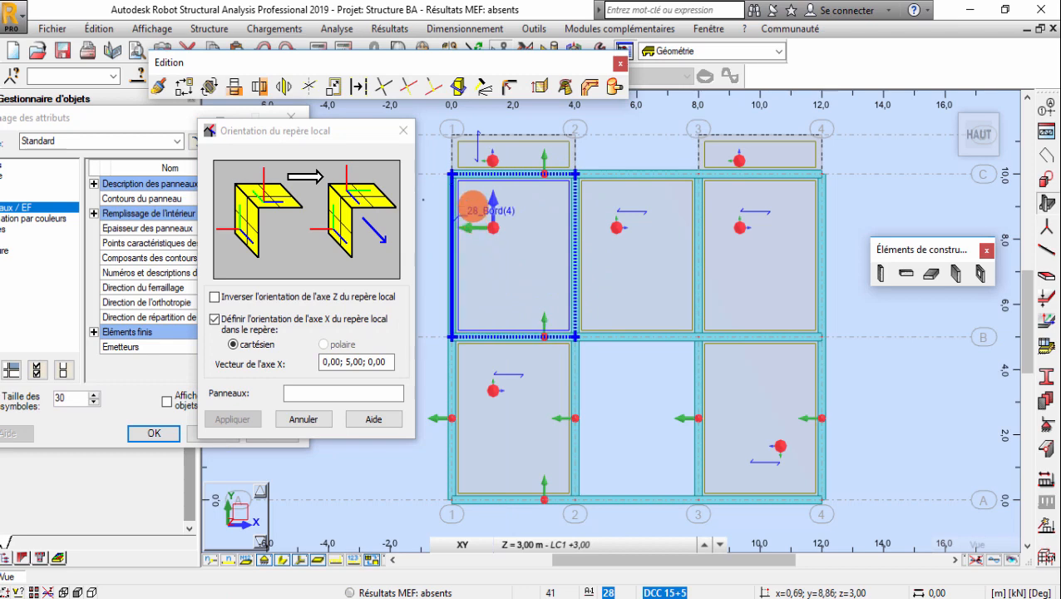
# Apply the new local X axis orientation to the five DCC 15+5 floor panels between axes A and C.
pyautogui.scroll(2, 474, 204)
pyautogui.scroll(-1, 464, 197)
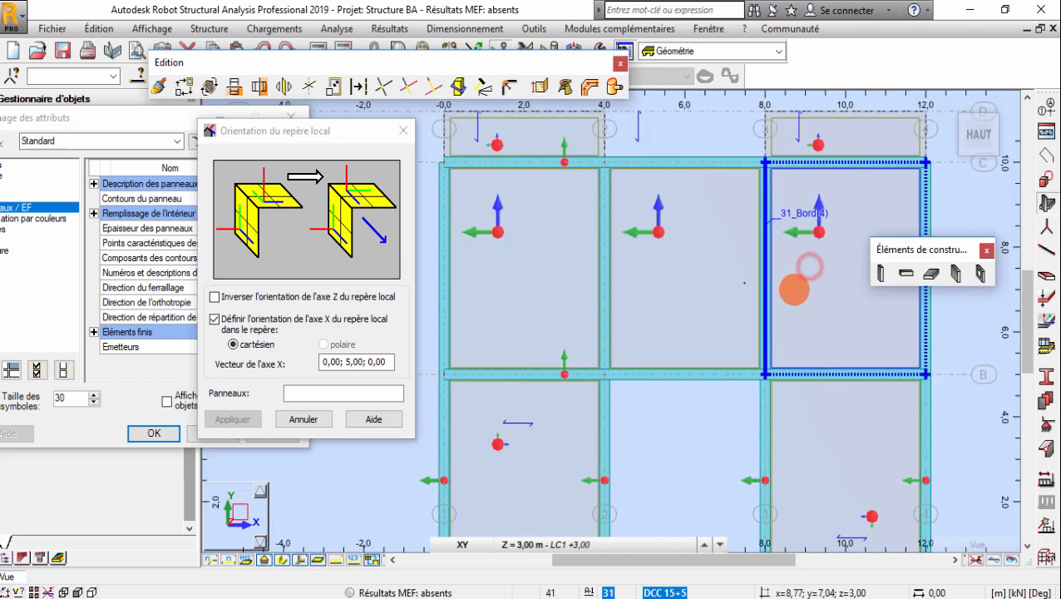
pyautogui.scroll(1, 802, 279)
pyautogui.scroll(-1, 748, 333)
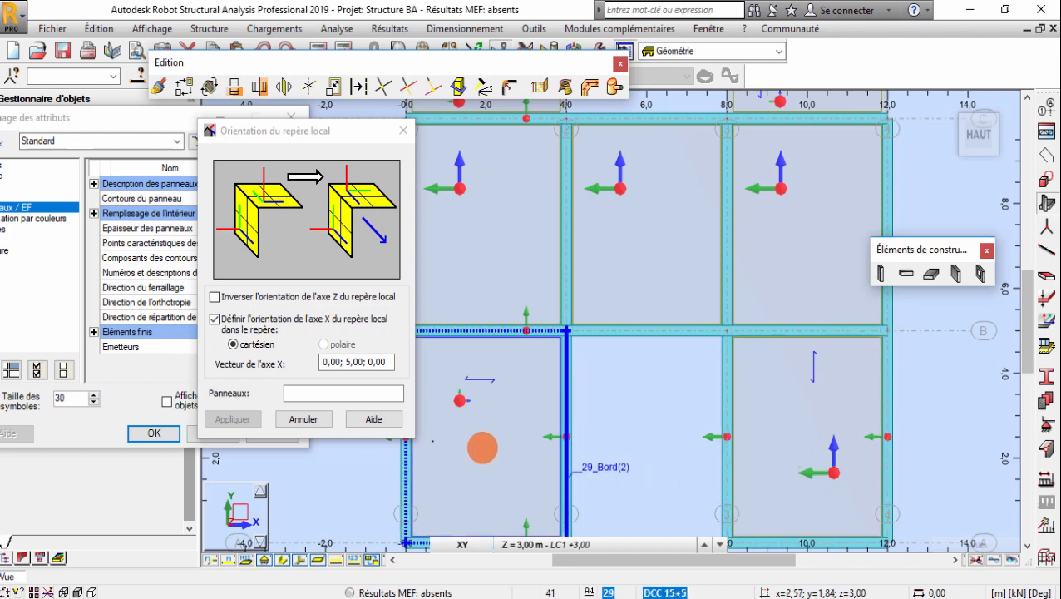
pyautogui.click(475, 444)
pyautogui.moveTo(553, 299); pyautogui.dragTo(561, 300, button='middle')
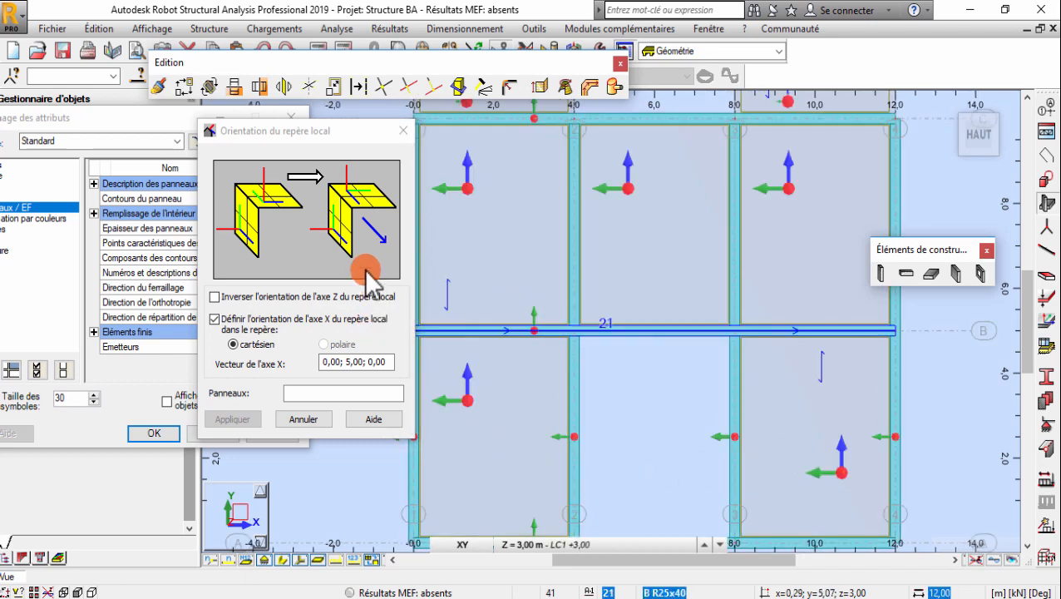
# Close the local axis orientation settings and hide the local axes of the panels and beams.
pyautogui.click(404, 131)
pyautogui.scroll(-1, 587, 355)
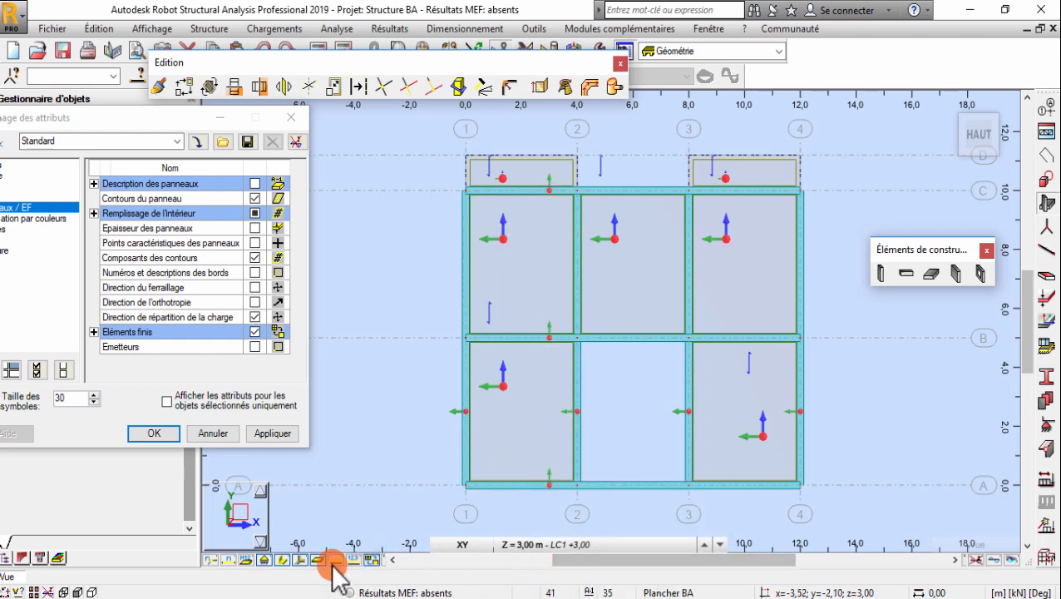
pyautogui.click(301, 559)
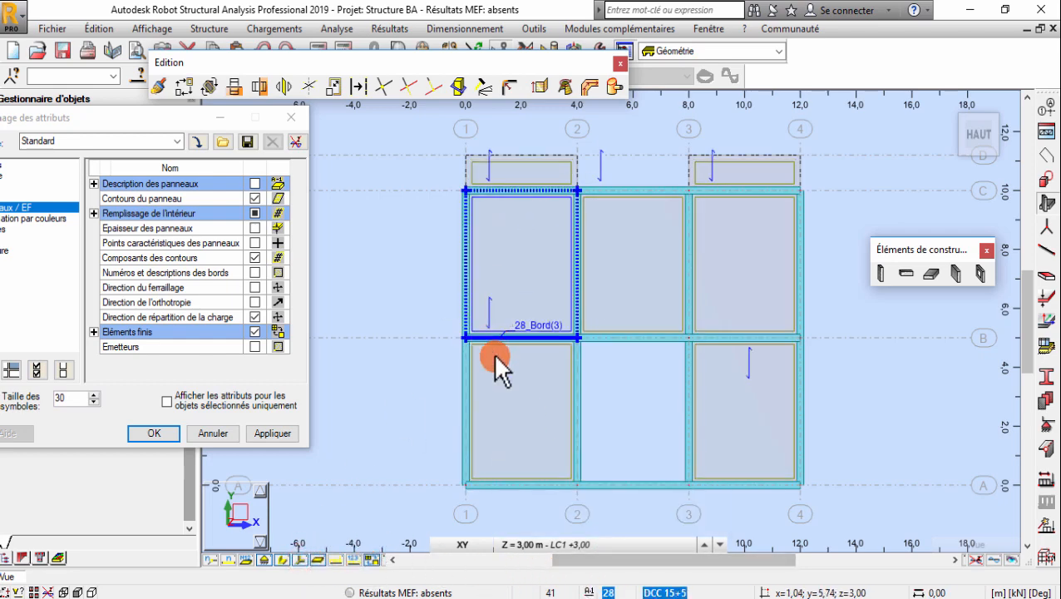
# Select the DCC 15+5 panel between axes 1–2 and A–B and examine the load distribution symbols on the floor.
pyautogui.click(515, 449)
pyautogui.click(412, 343)
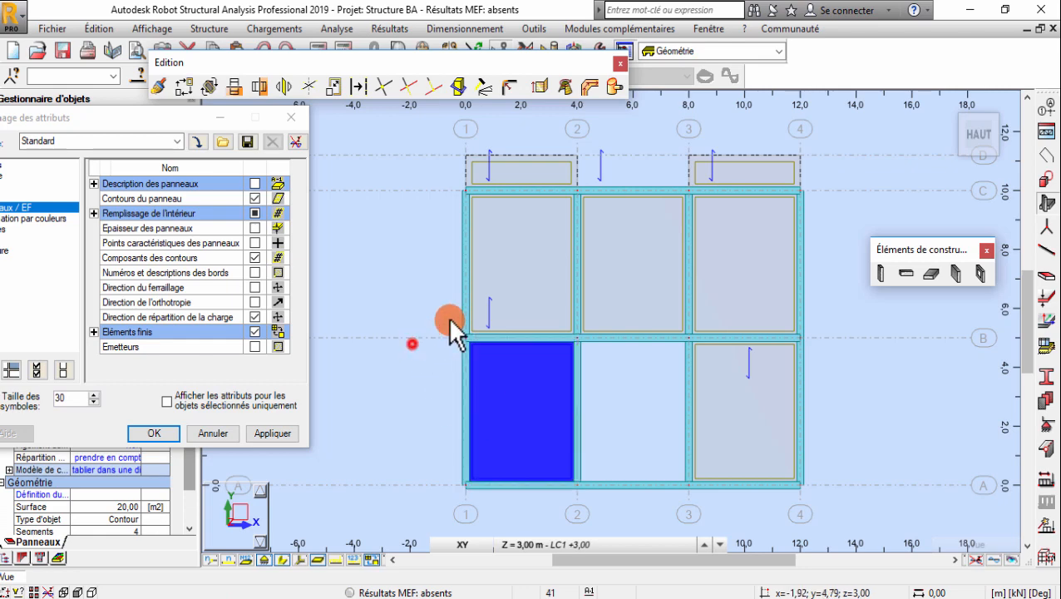
pyautogui.scroll(1, 489, 382)
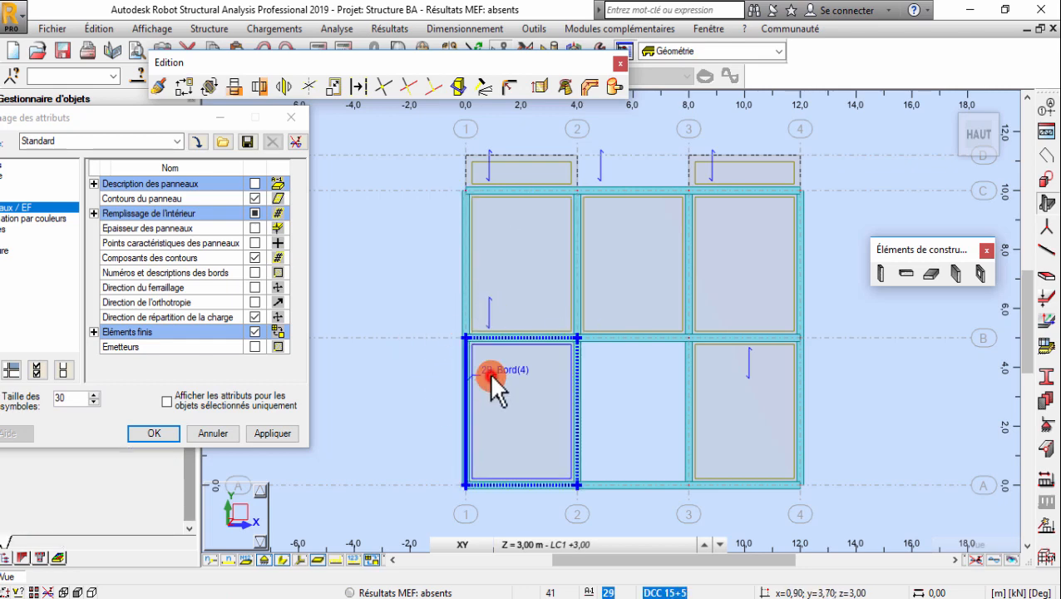
pyautogui.click(489, 372)
pyautogui.scroll(1, 512, 374)
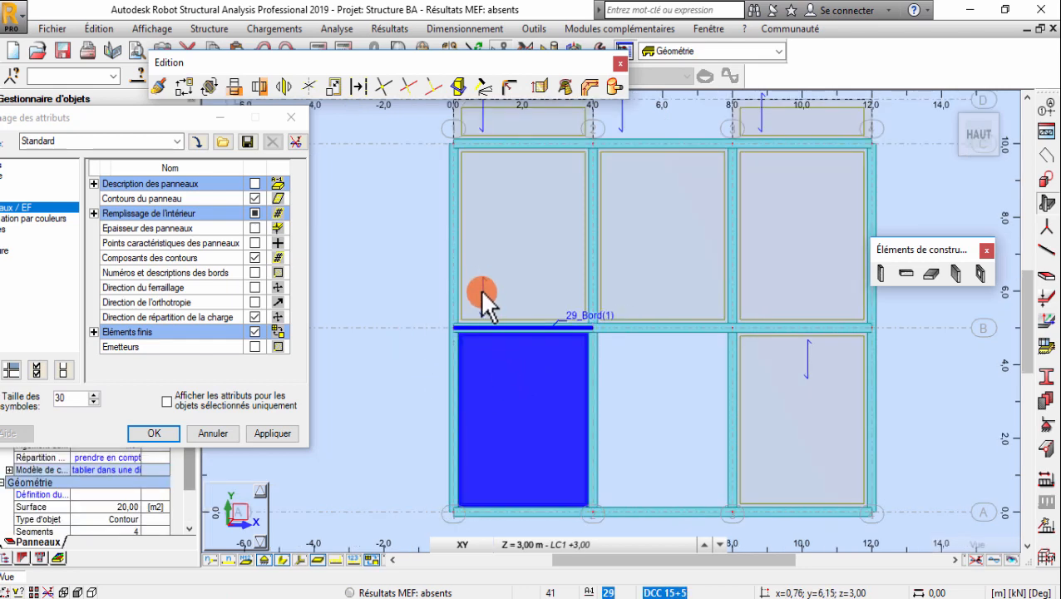
pyautogui.scroll(-1, 491, 433)
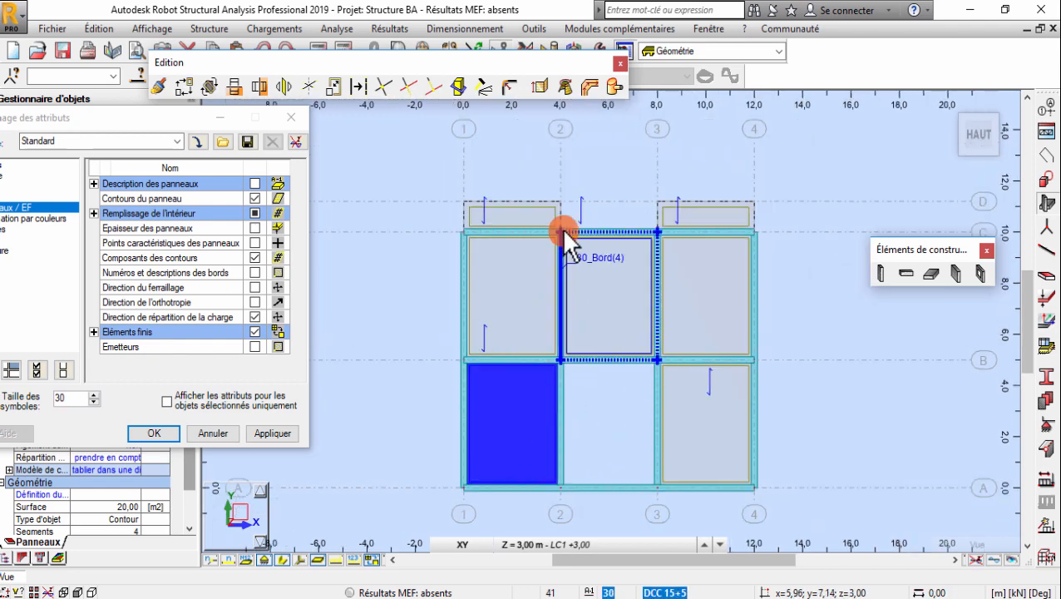
# Examine the load distribution directions of the level +3,00 floor panels and cantilevers in plan and in 3D.
pyautogui.moveTo(571, 334); pyautogui.dragTo(519, 335, button='middle')
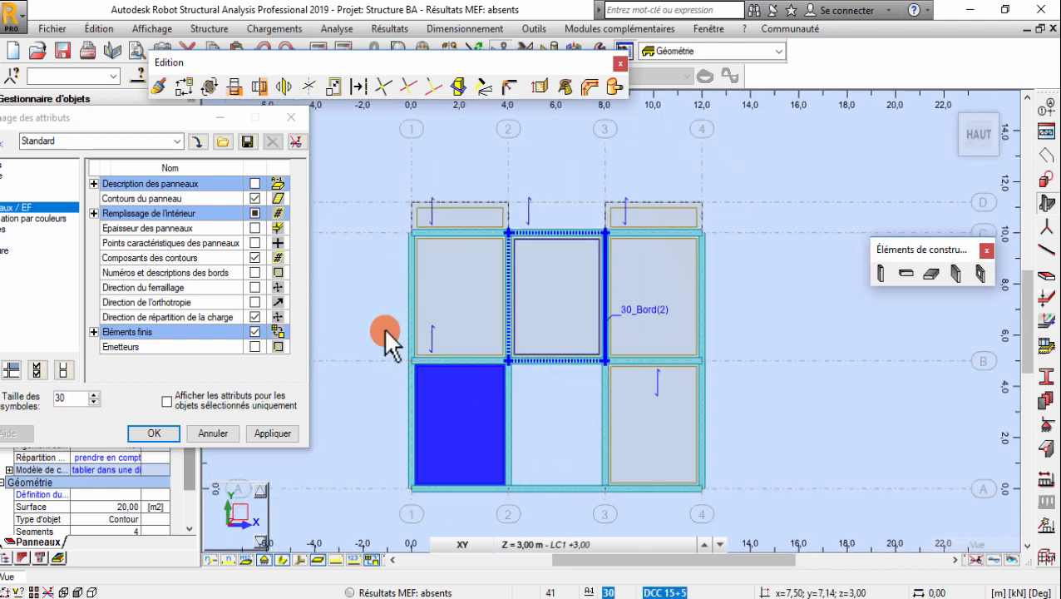
pyautogui.scroll(1, 386, 354)
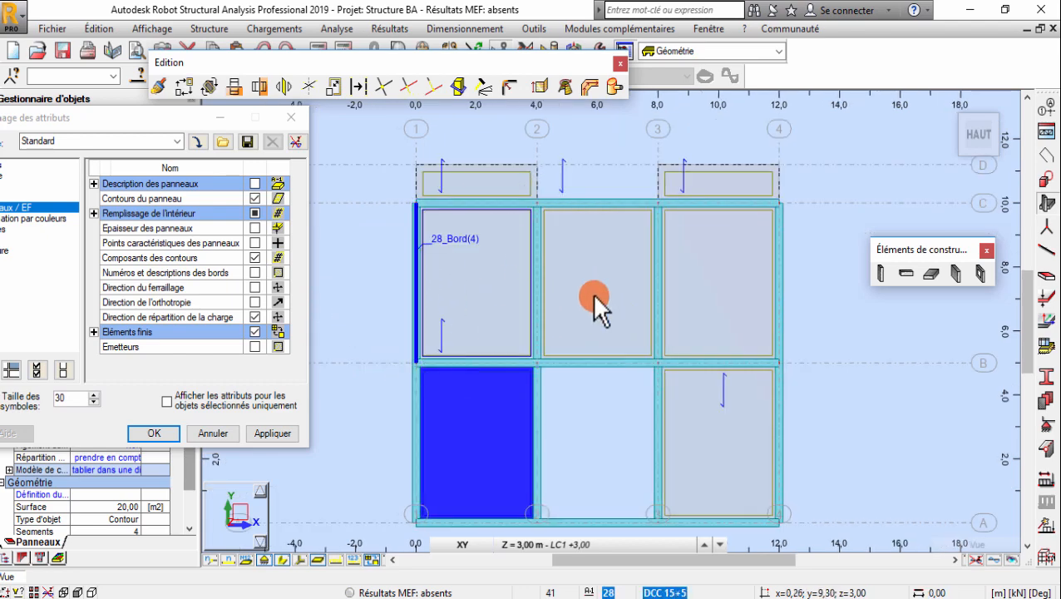
pyautogui.moveTo(586, 420); pyautogui.dragTo(568, 384, button='middle')
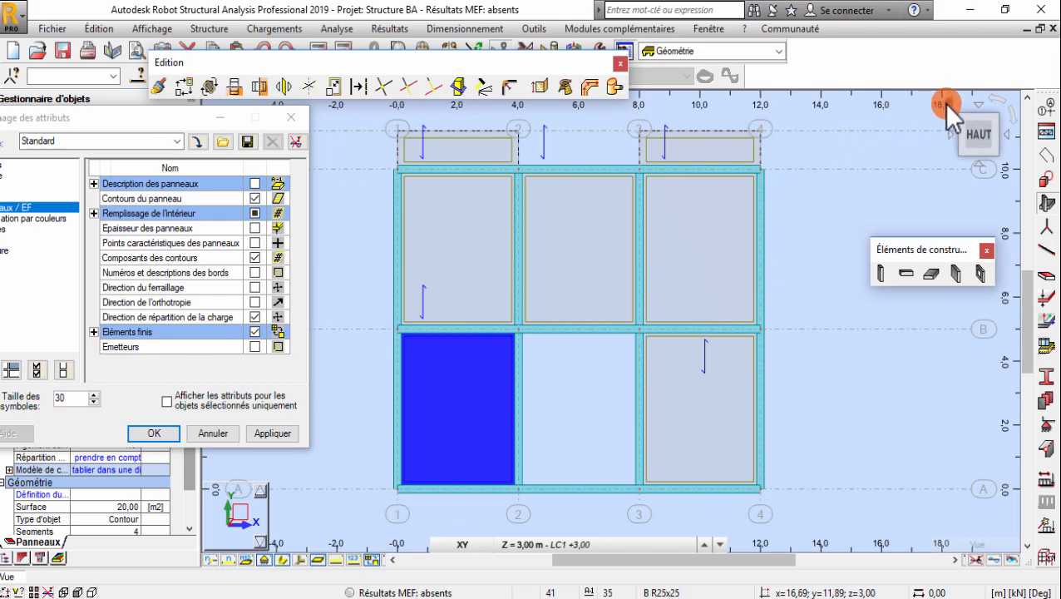
pyautogui.moveTo(943, 103); pyautogui.dragTo(616, 304)
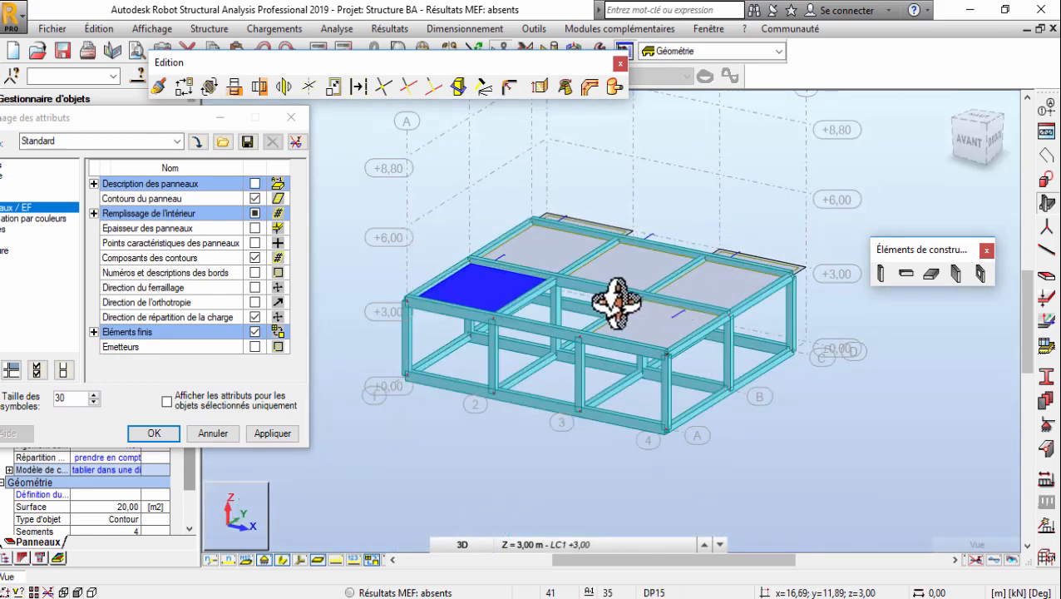
pyautogui.scroll(5, 616, 303)
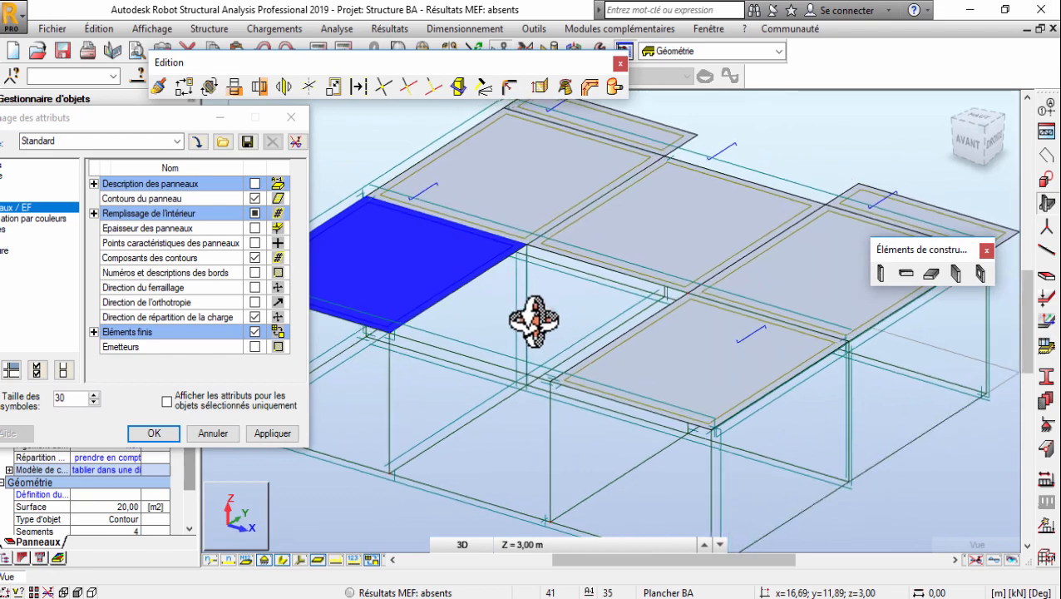
pyautogui.moveTo(533, 320)
pyautogui.mouseDown()
pyautogui.moveTo(517, 316)
pyautogui.moveTo(533, 320)
pyautogui.mouseUp()
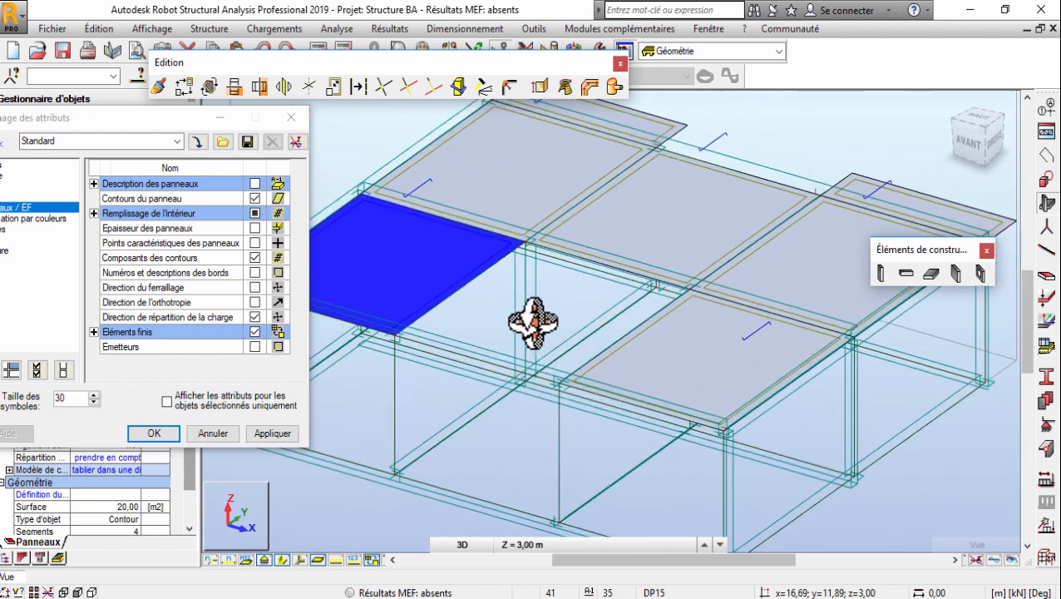
pyautogui.scroll(-4, 533, 320)
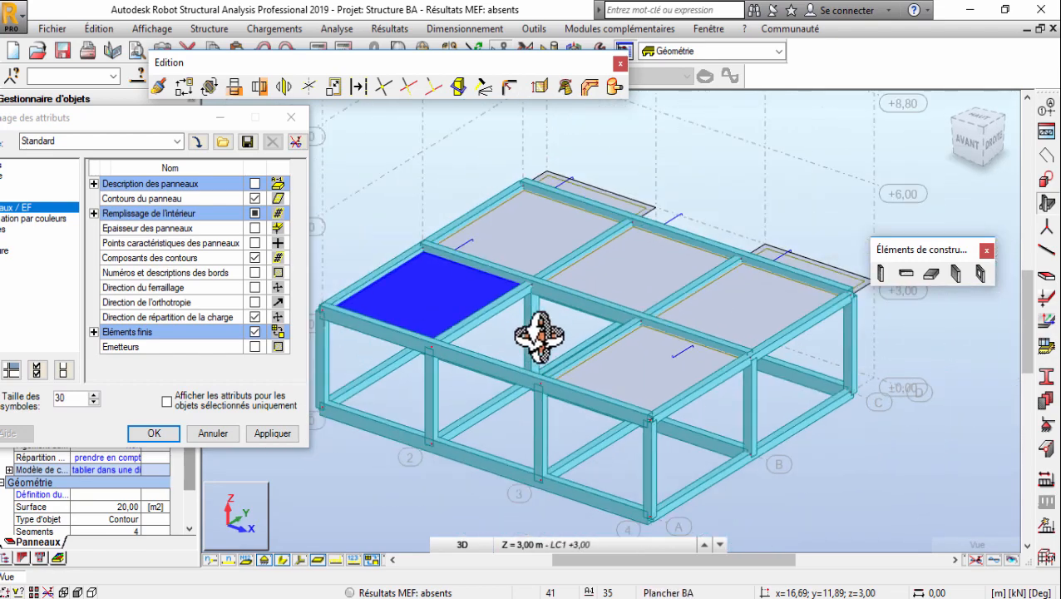